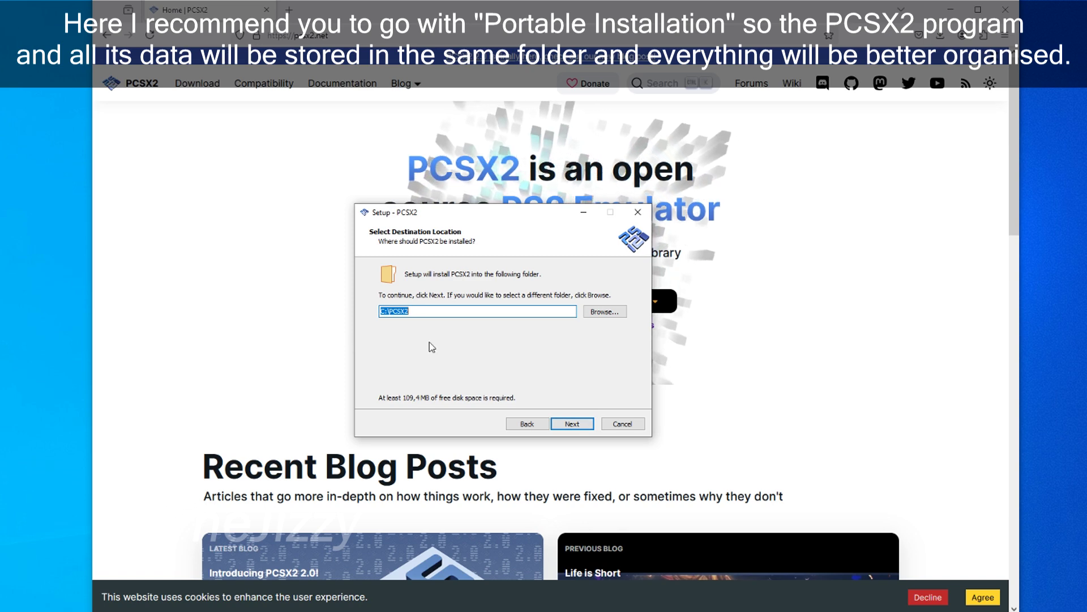
Install PCSX2 into C:\PCSX2 with the PCSX2 Start Menu folder and a desktop shortcut, and launch it when setup completes.
left_click(439, 314)
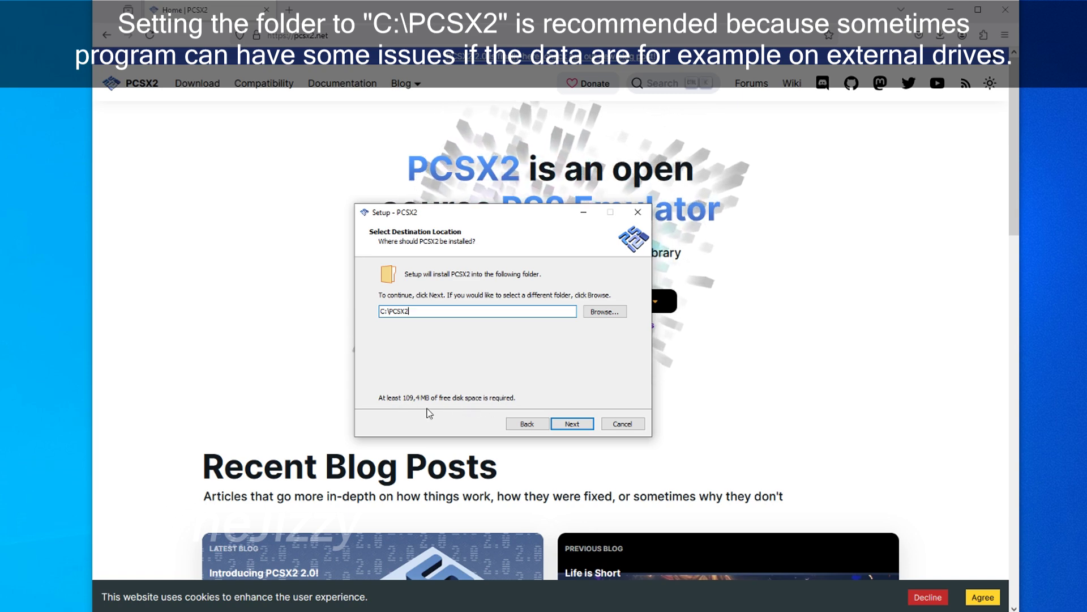
left_click(572, 425)
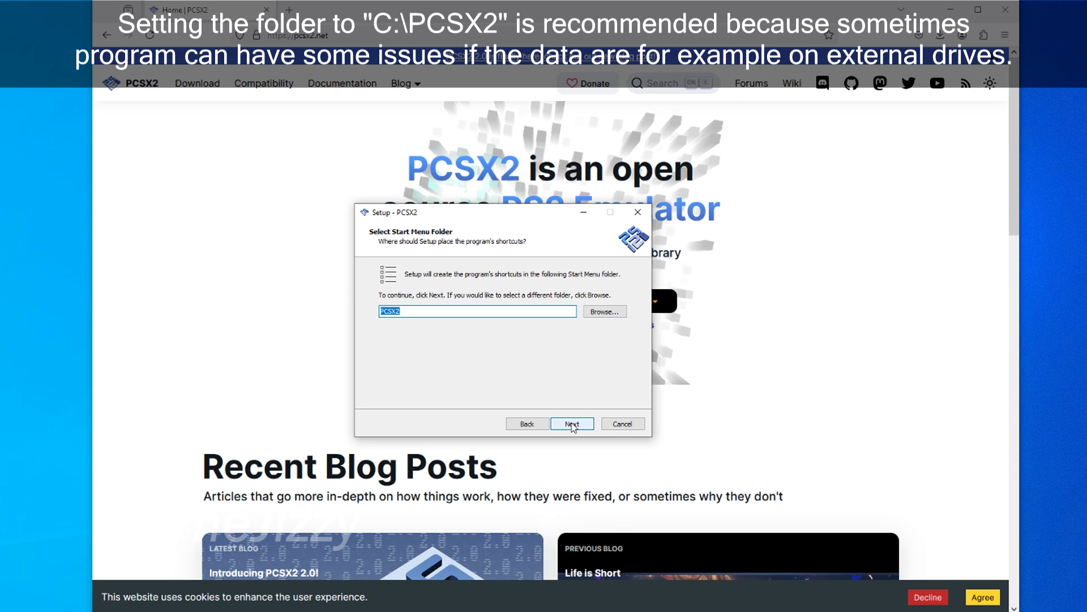
left_click(572, 424)
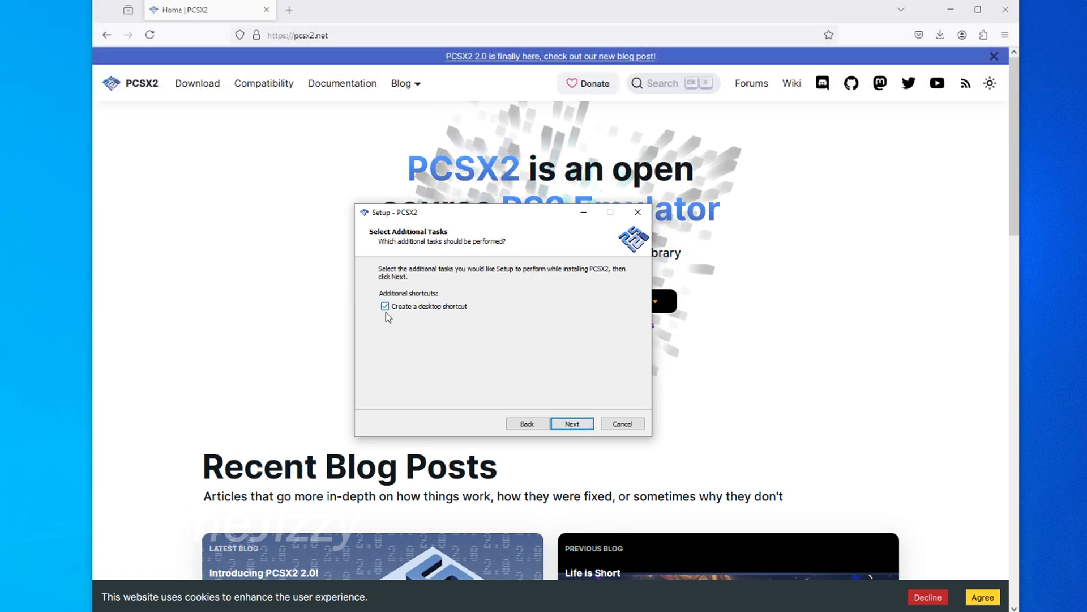
left_click(573, 425)
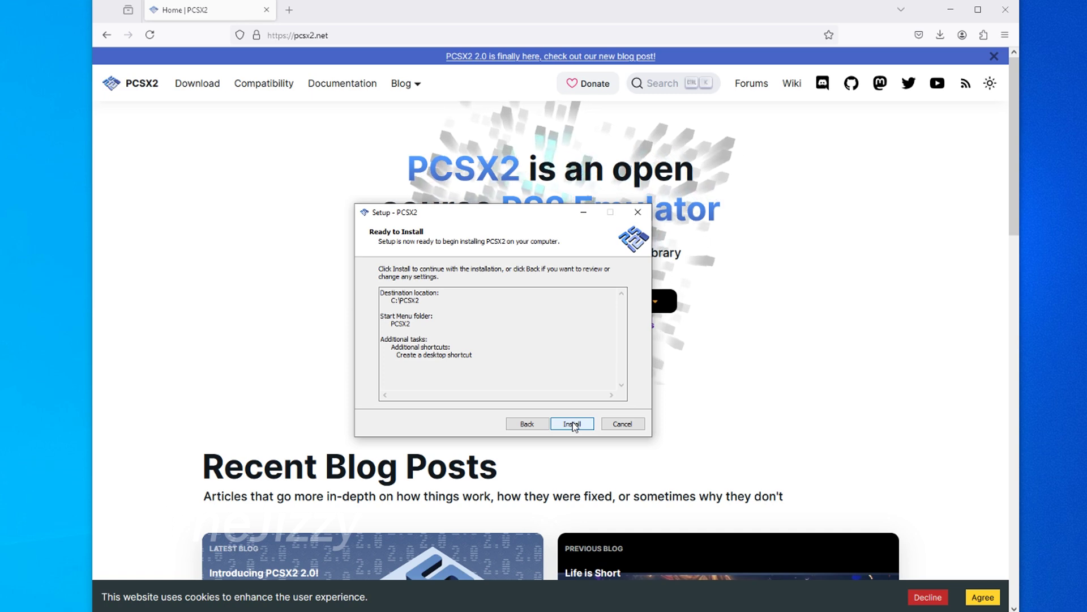
left_click(574, 424)
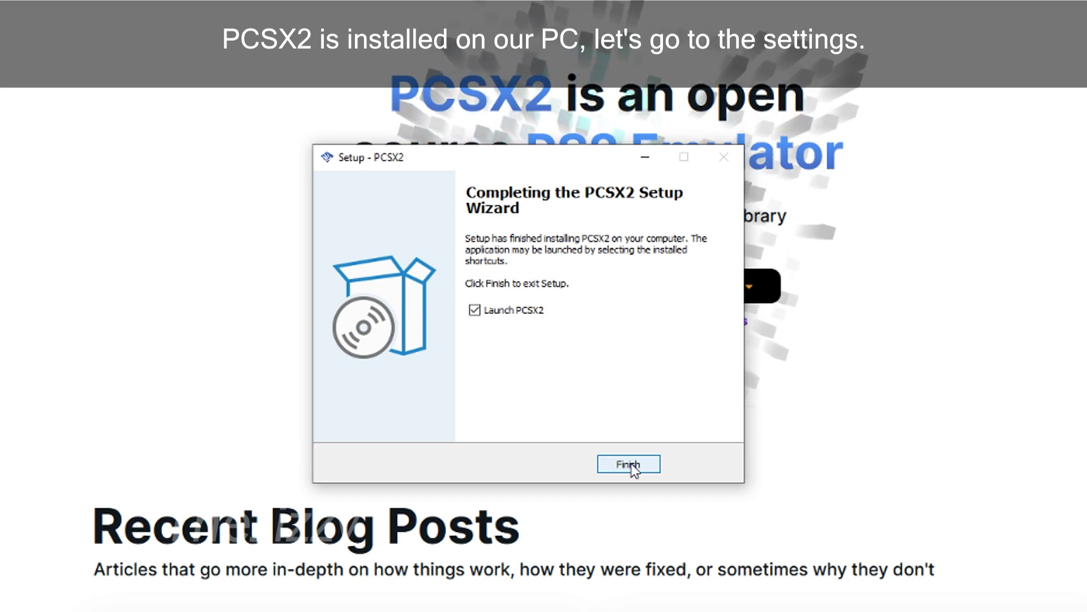
left_click(629, 465)
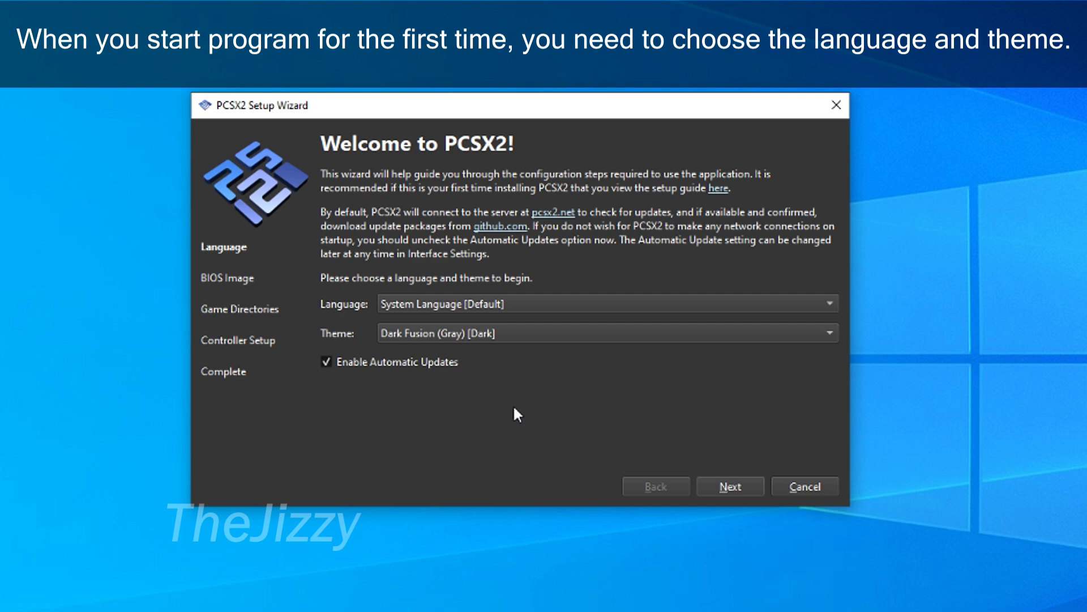
Try the setup wizard in Čeština, Deutsch and Español (España), and return the language to System Language [Default].
left_click(499, 304)
left_click(457, 262)
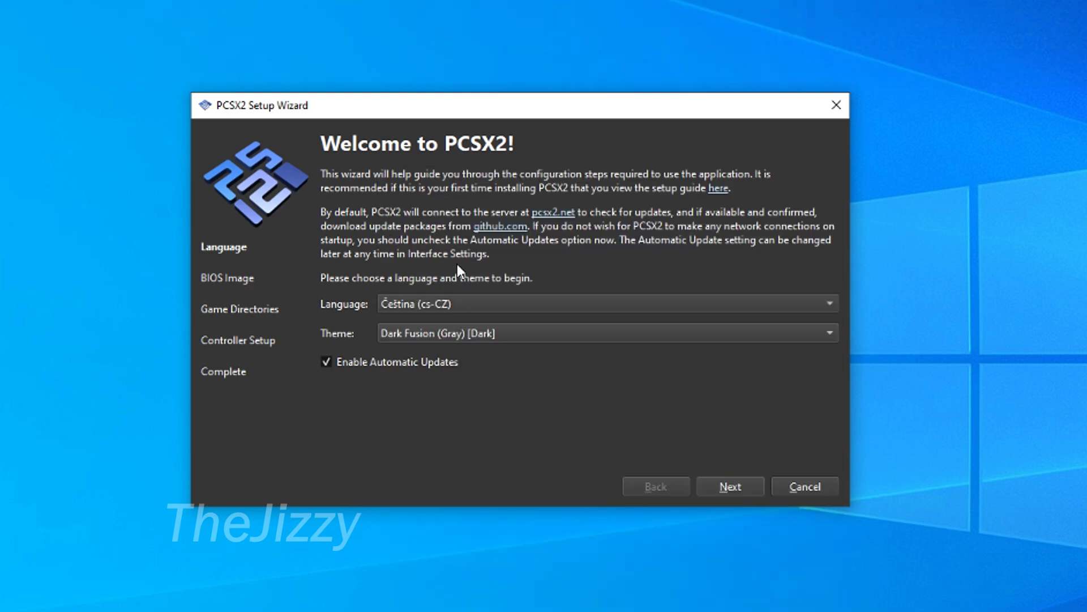
left_click(492, 300)
left_click(492, 302)
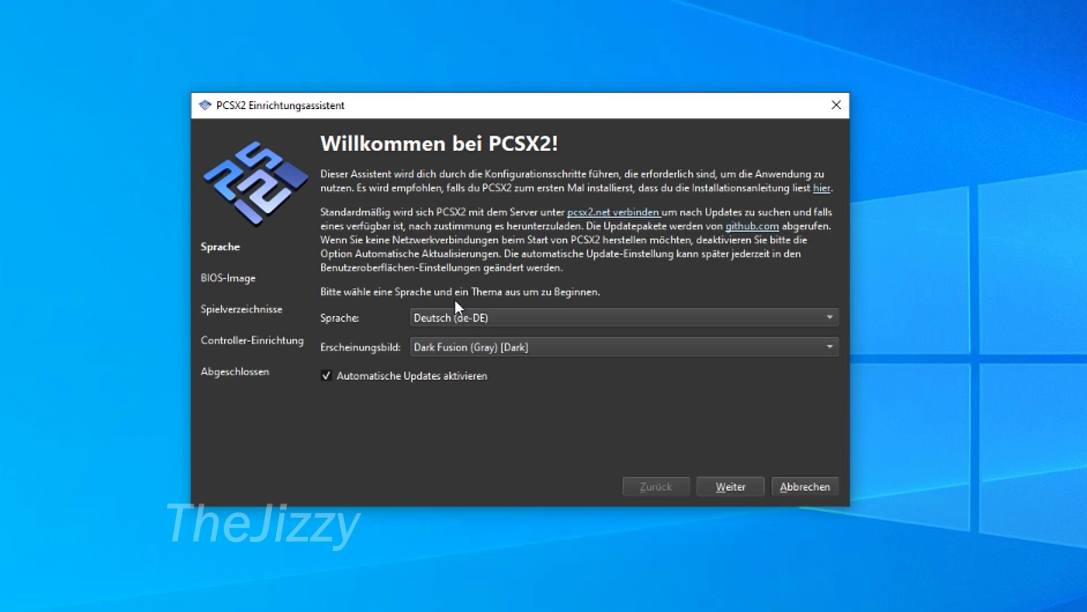
left_click(505, 315)
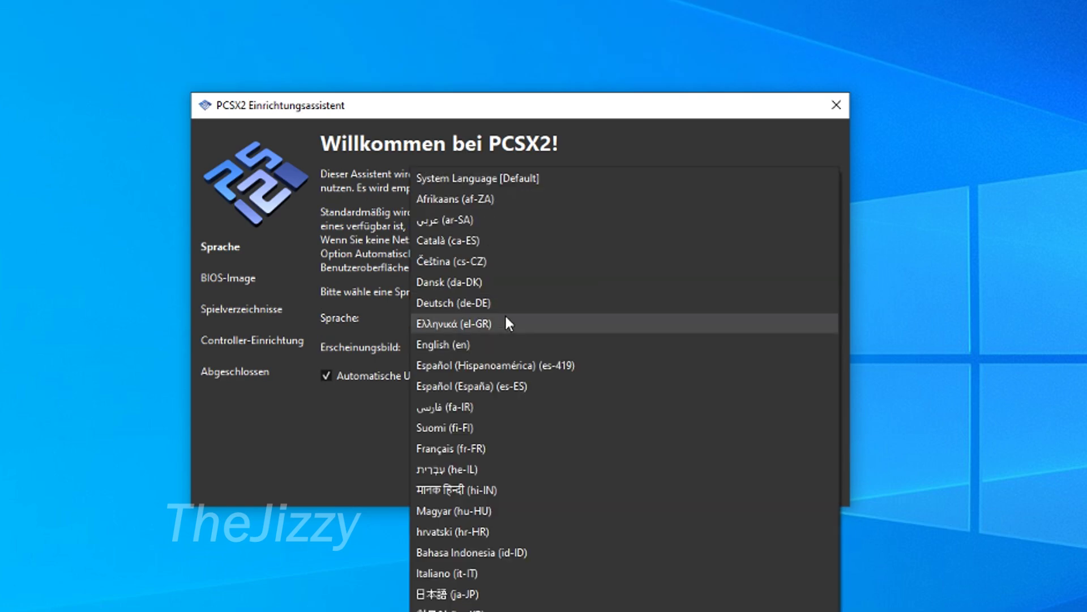
left_click(470, 391)
left_click(474, 307)
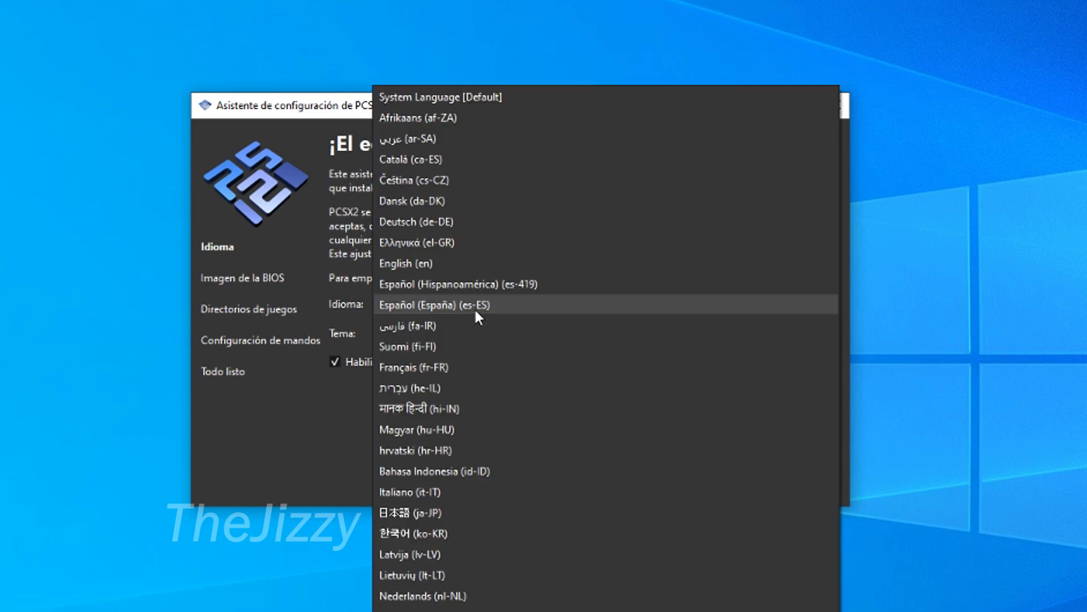
left_click(454, 98)
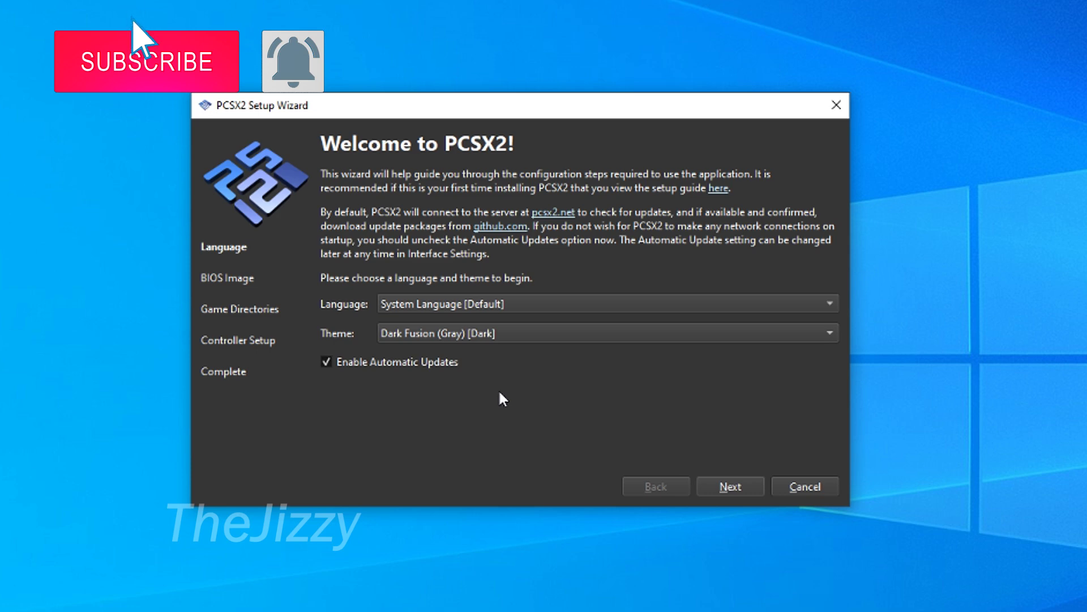
Try the Classic Windows, Native, Baby Pastel (Pink), Ruby (Black/Red) and PCSX2 (White/Blue) themes in the setup wizard.
left_click(507, 332)
left_click(453, 294)
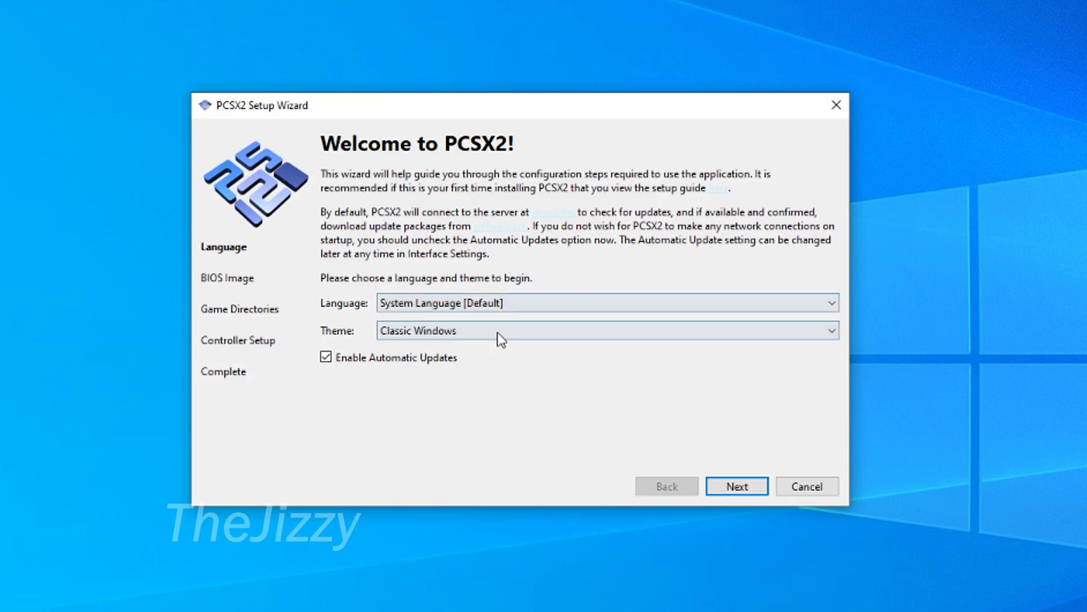
left_click(524, 339)
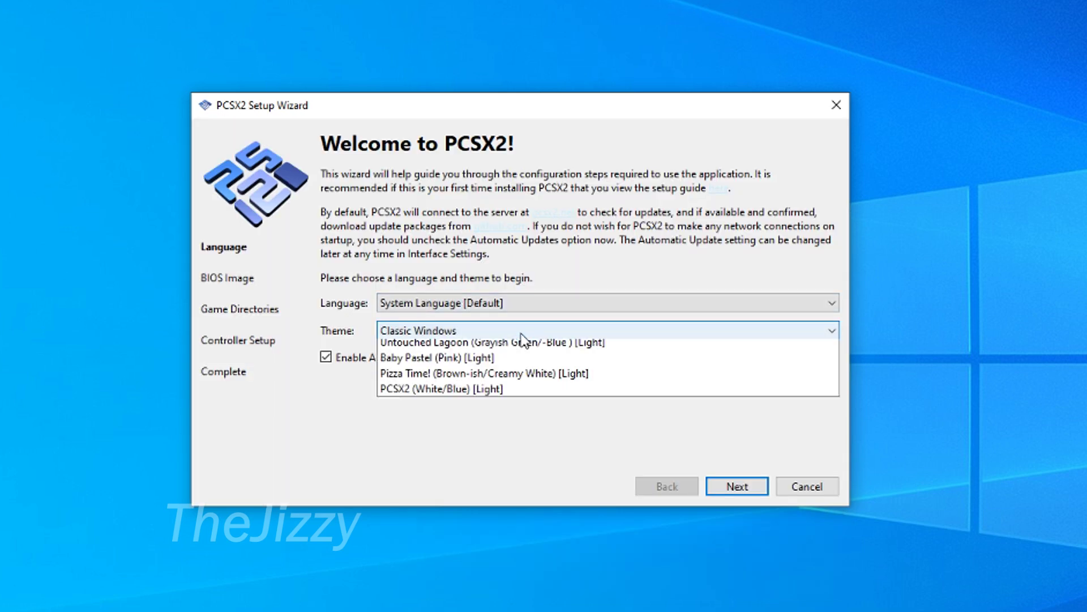
left_click(430, 347)
left_click(512, 332)
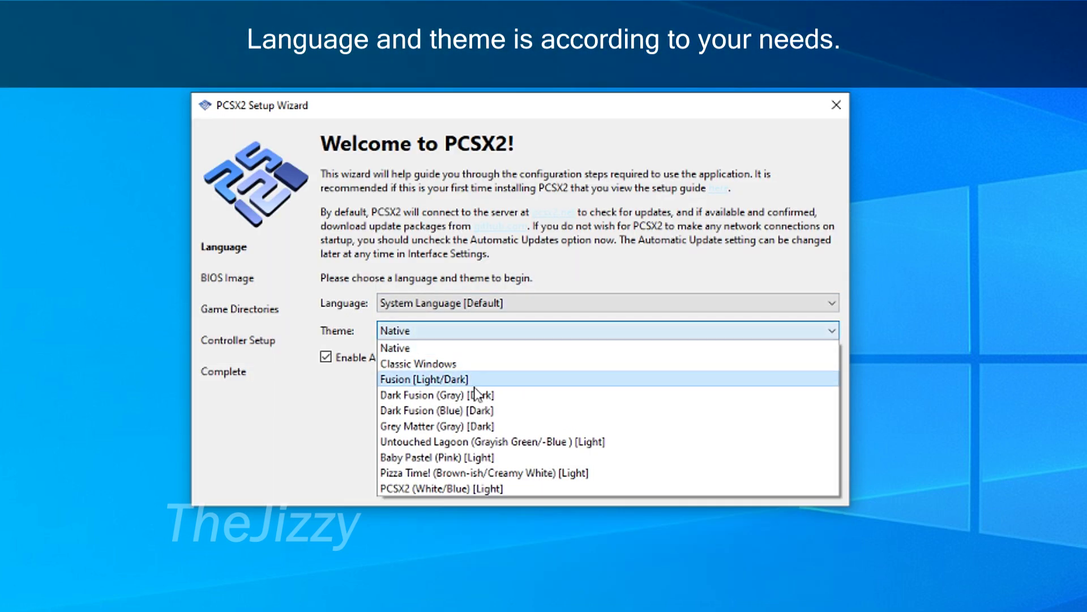
left_click(510, 455)
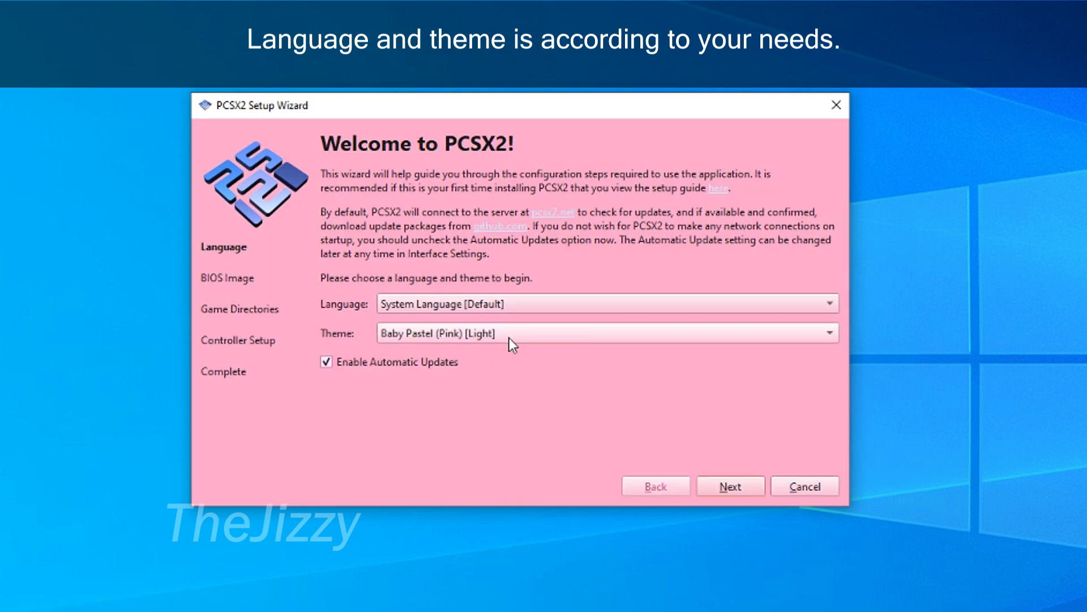
left_click(508, 338)
left_click(445, 458)
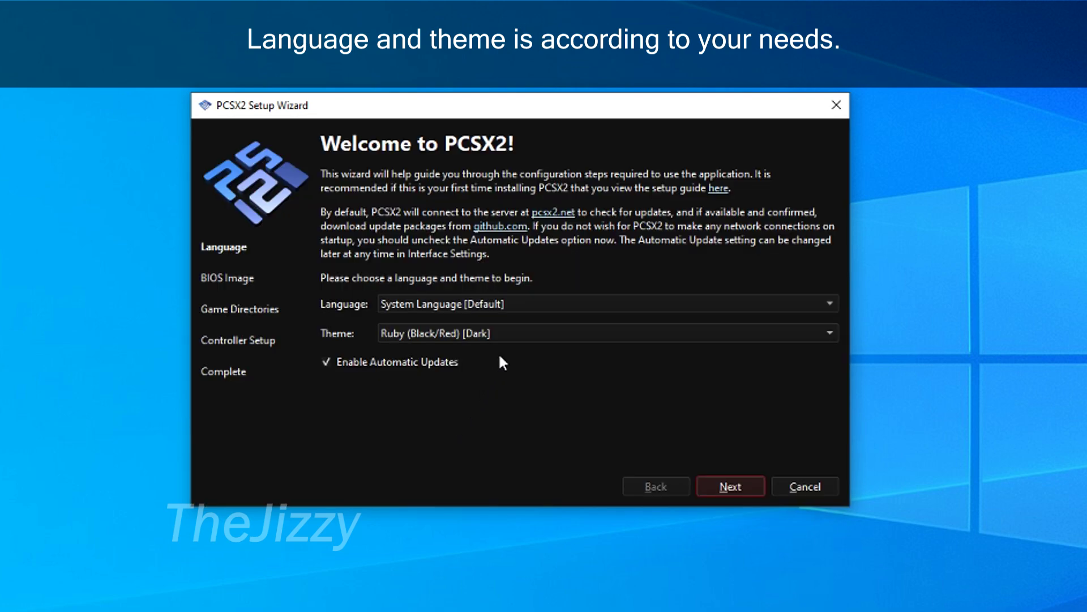
left_click(507, 335)
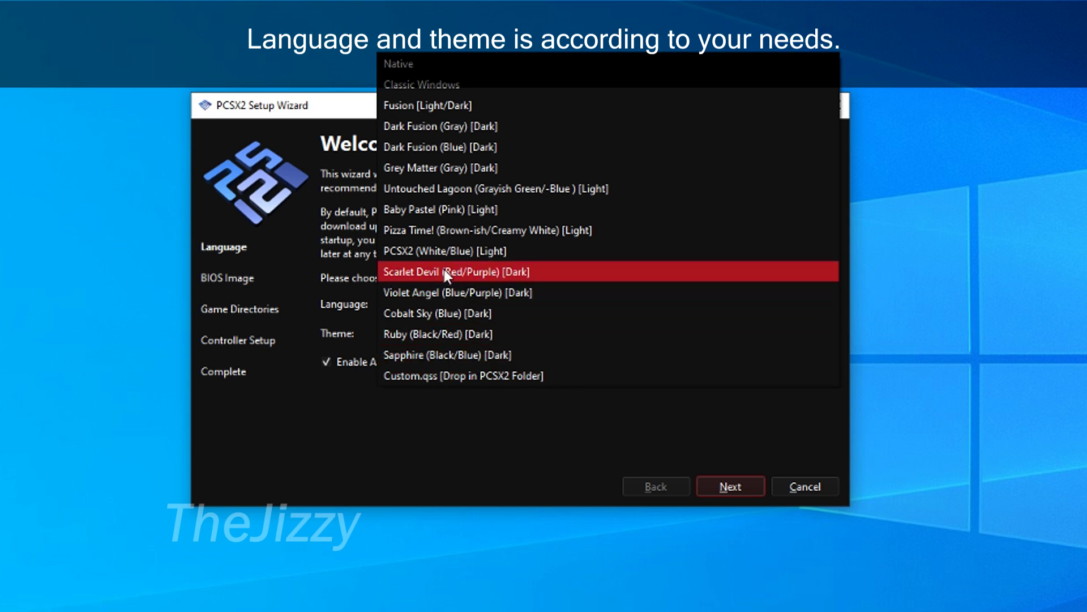
left_click(442, 253)
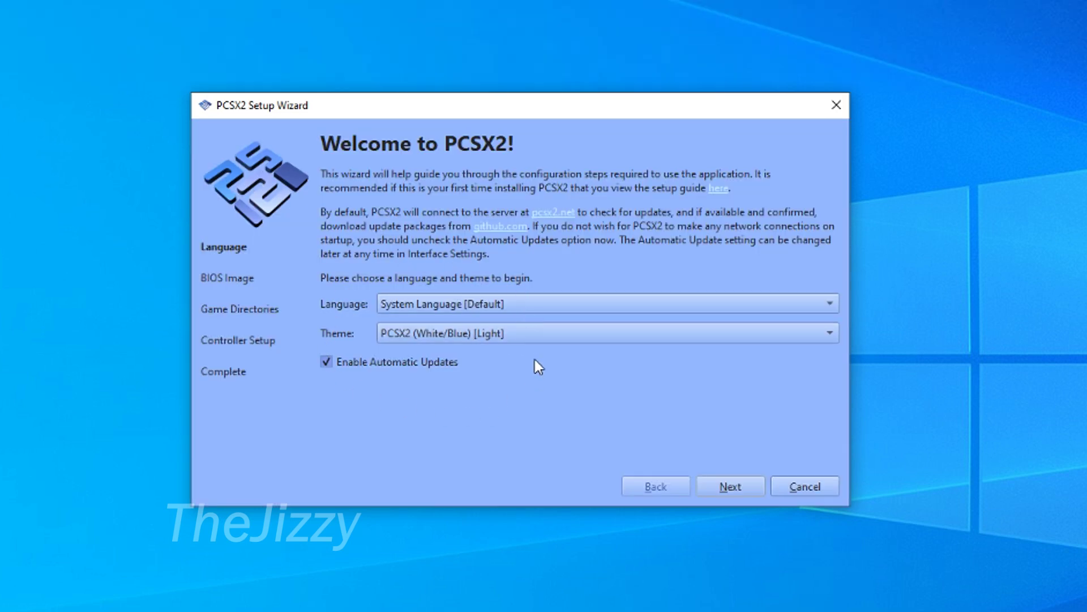
Set the wizard's theme to Native and continue to the BIOS image page.
left_click(535, 335)
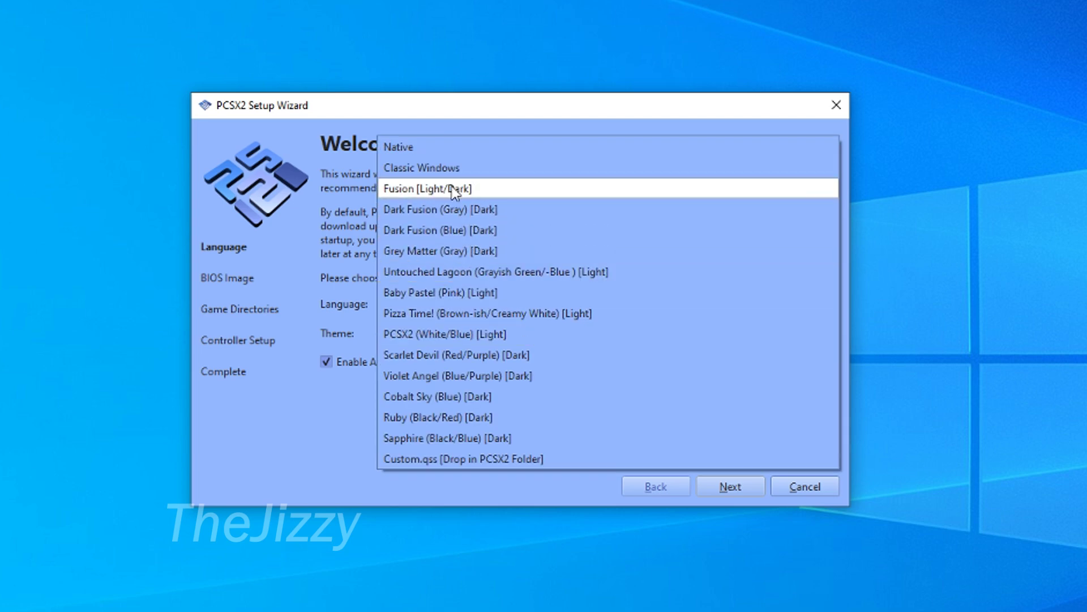
left_click(437, 148)
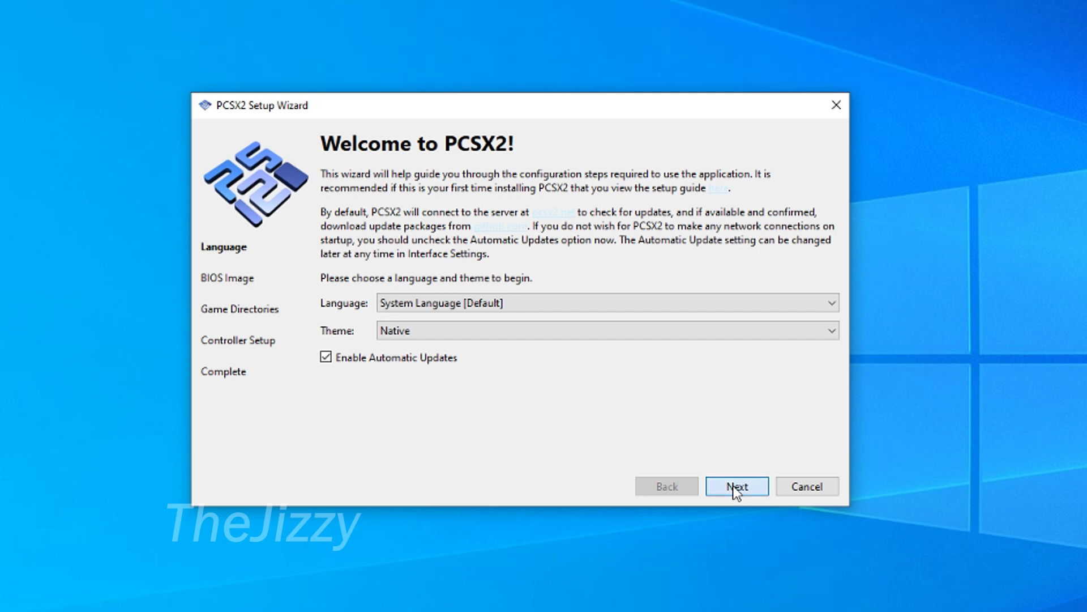
left_click(733, 484)
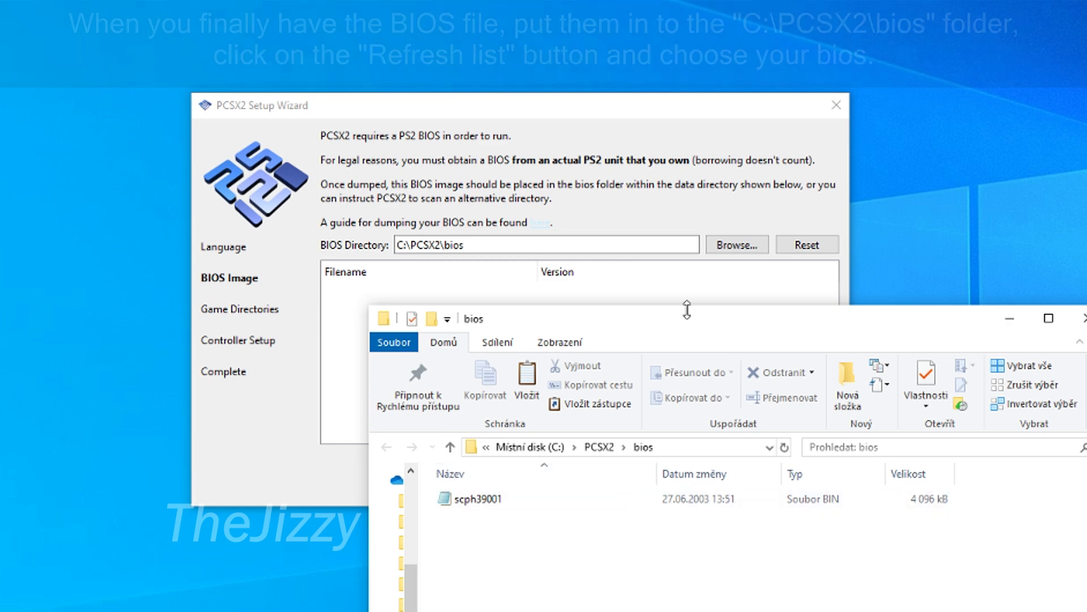
Close the bios folder window, refresh the BIOS list, choose scph39001.bin and continue to the game directories page.
left_click(1081, 318)
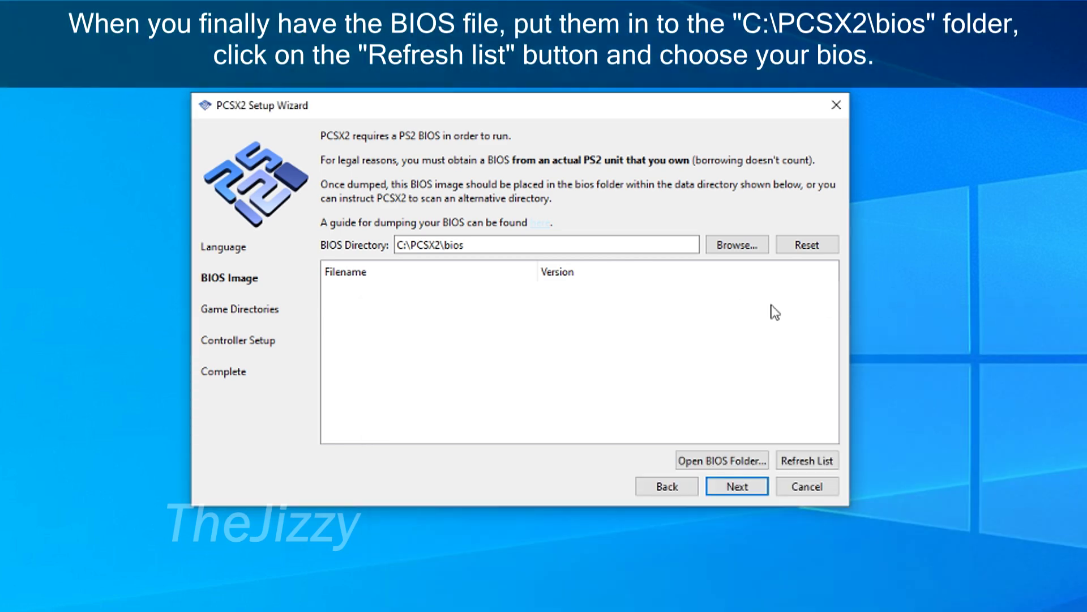
left_click(814, 465)
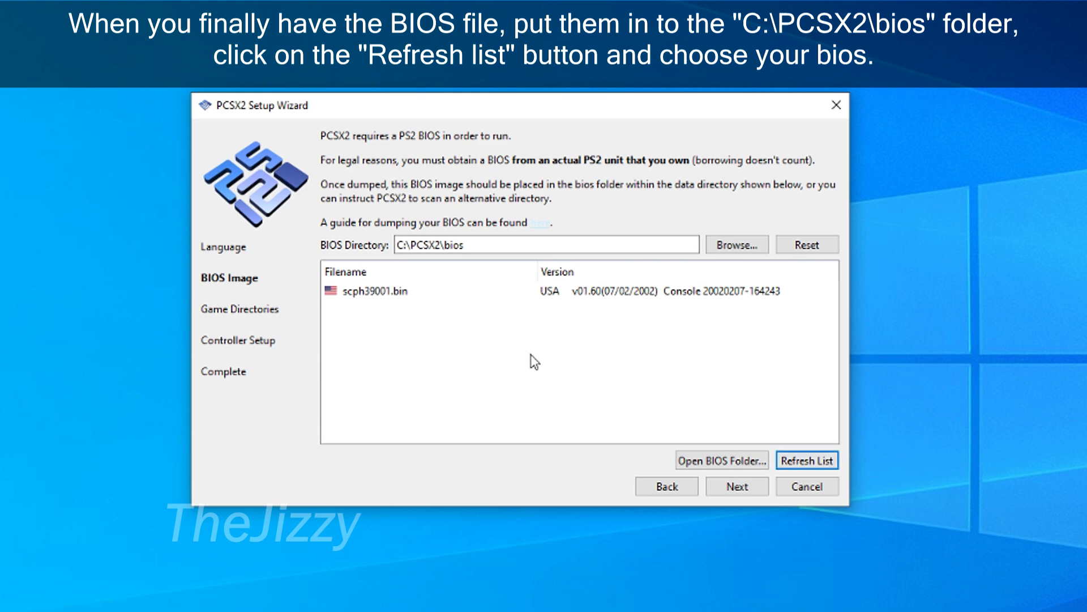
left_click(396, 292)
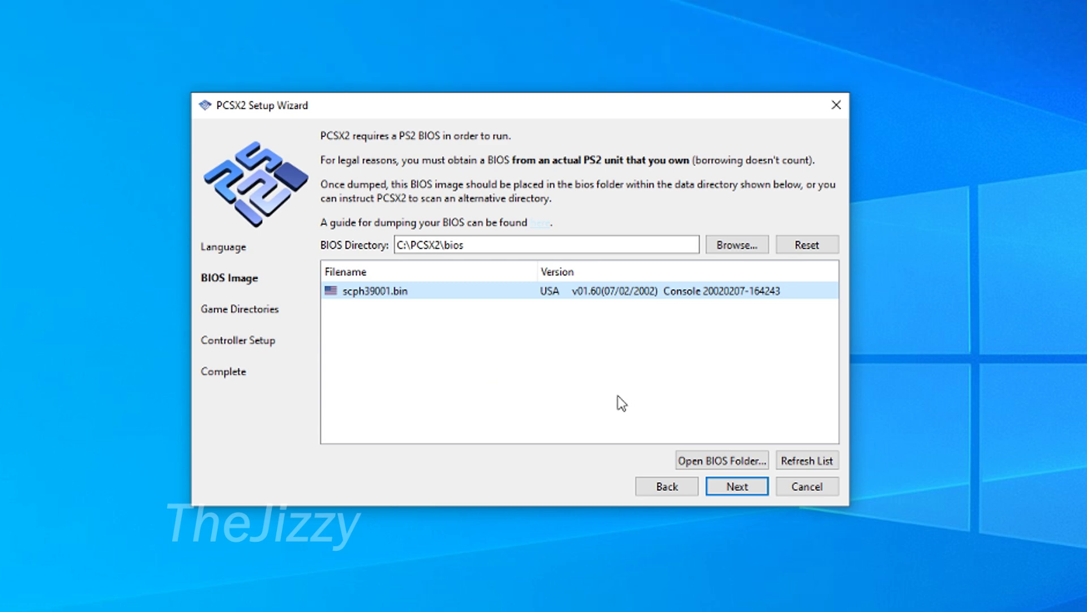
left_click(737, 488)
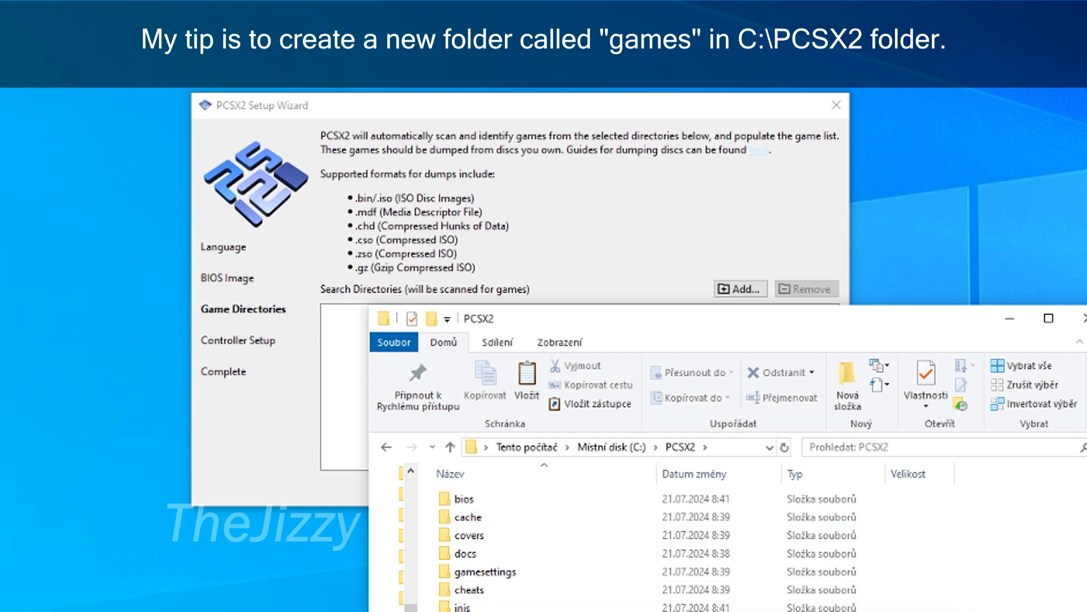
Create a folder named games in C:\PCSX2 and paste the Grand Theft Auto - San Andreas (USA) ISO file into it.
left_click(848, 388)
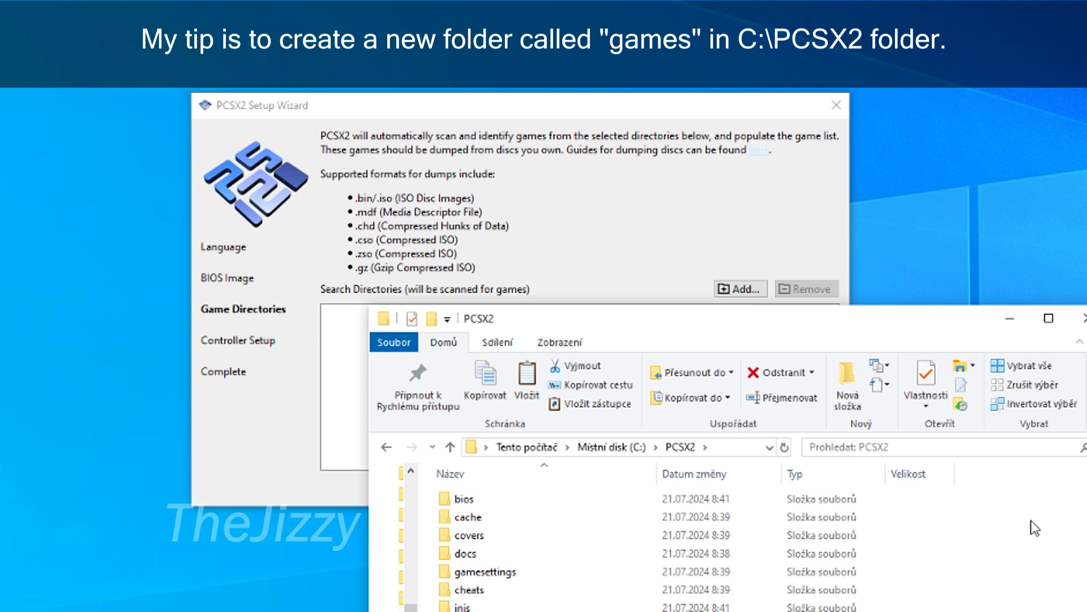
key("Return")
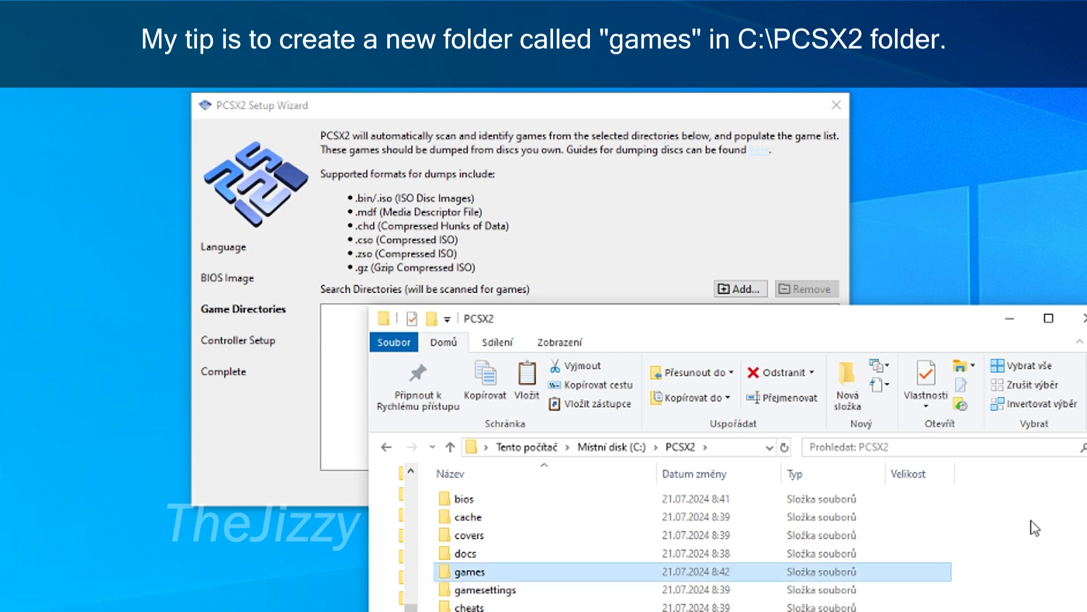
double_click(491, 571)
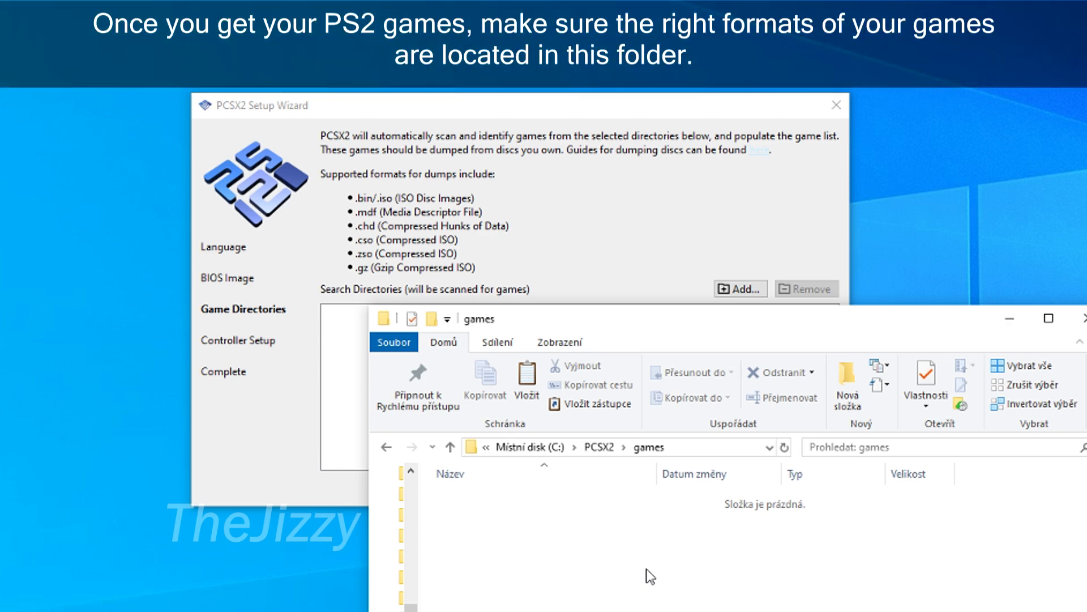
key("ctrl+v")
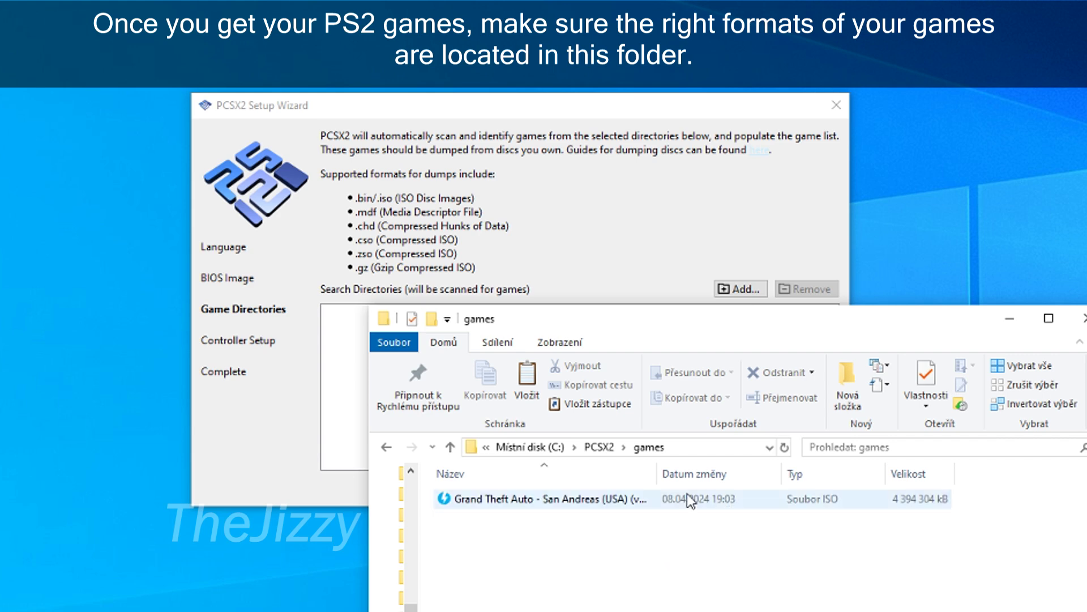
Copy the games folder's path and add C:\PCSX2\games as a game search directory without recursive scanning.
left_click(705, 448)
key("ctrl+c")
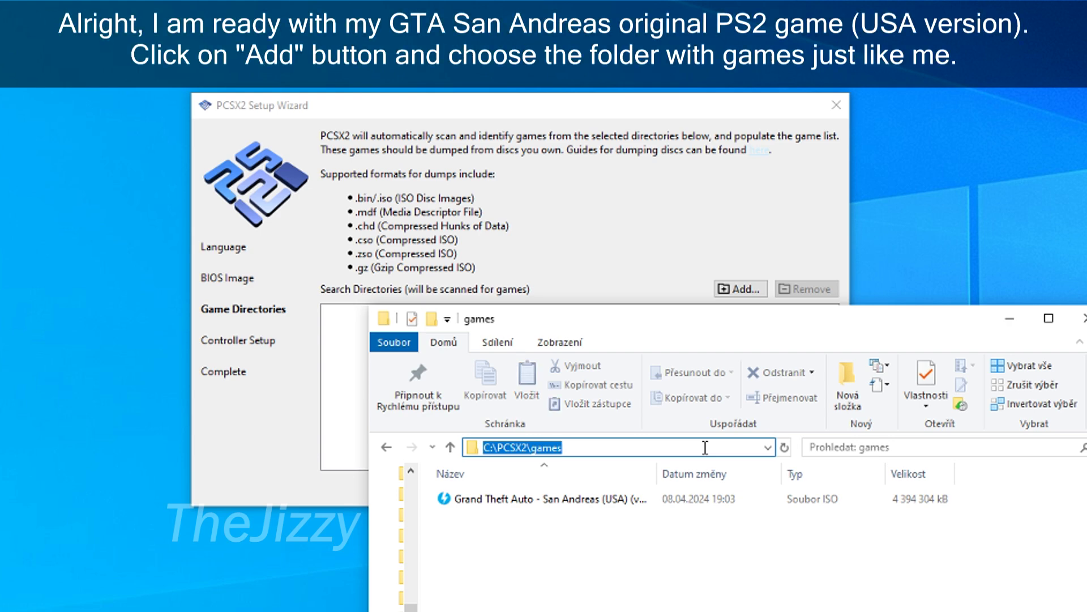
left_click(647, 107)
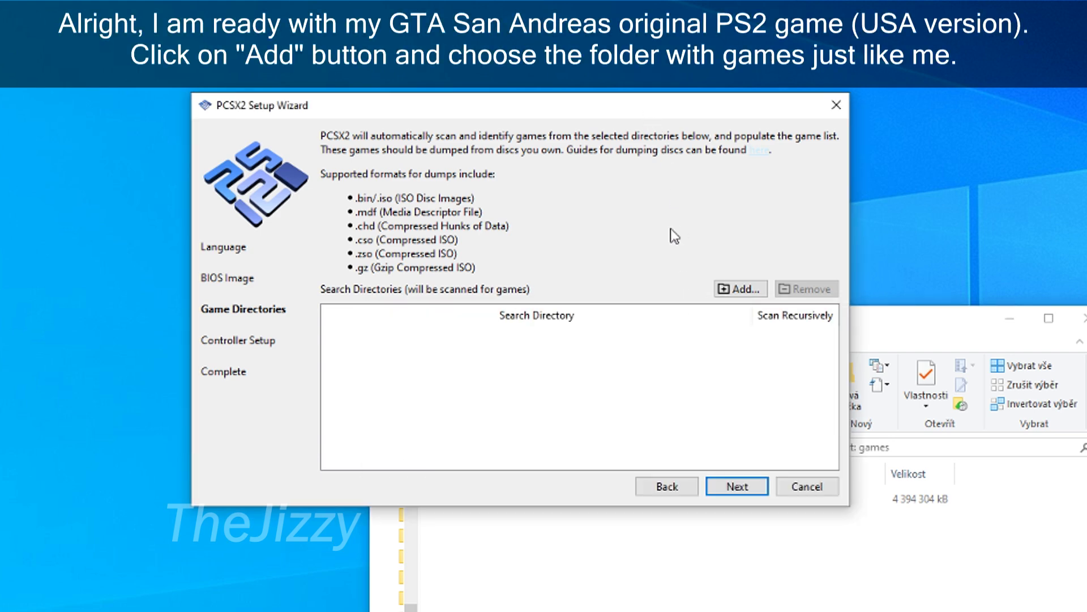
left_click(748, 290)
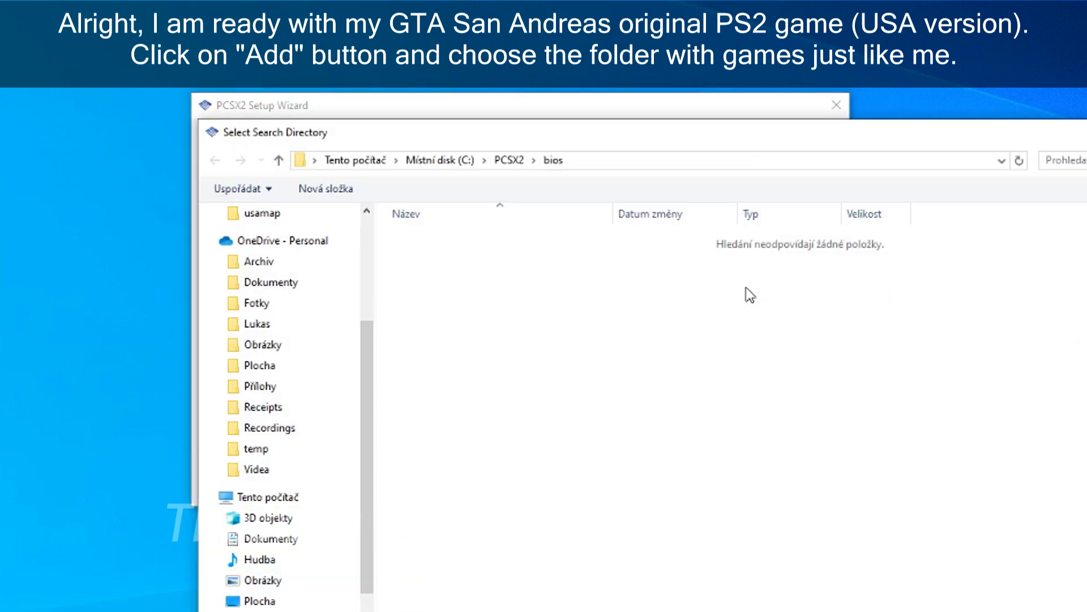
left_click_drag(375, 262, 218, 284)
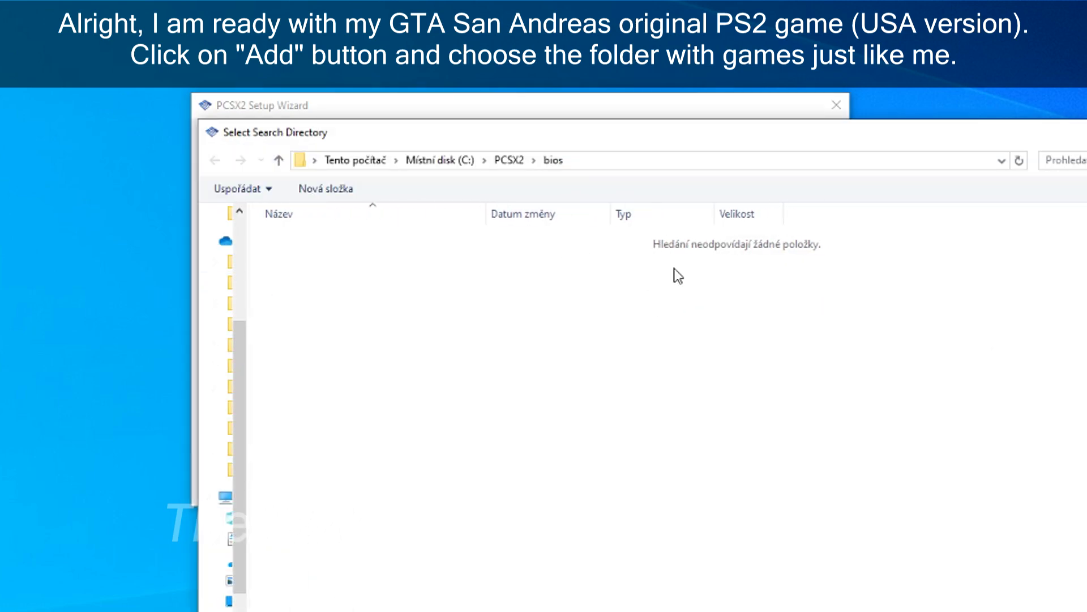
left_click(648, 159)
key("ctrl+v")
key("Return")
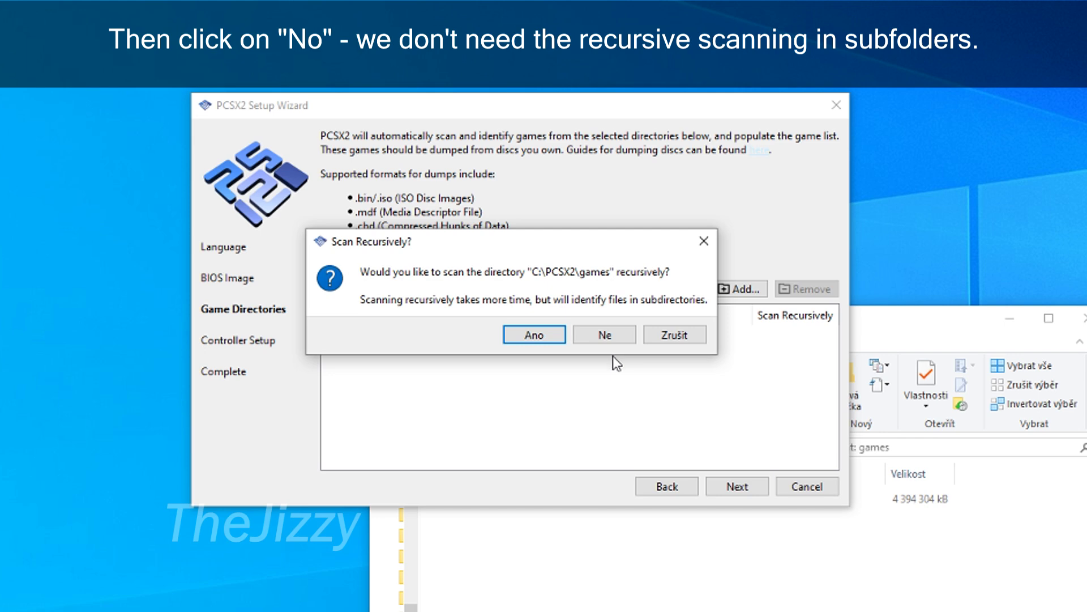
left_click(608, 338)
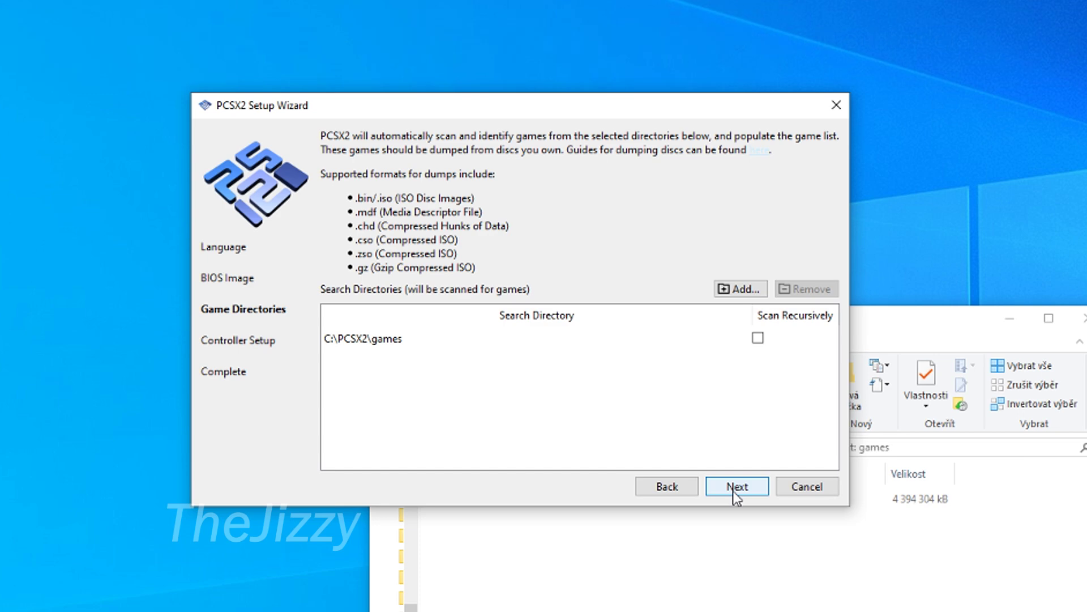
Set controller port 1 to DualShock 2, automatically map it to the SDL-1 Xbox 360 wireless receiver, and continue to the wizard's final page.
left_click(733, 486)
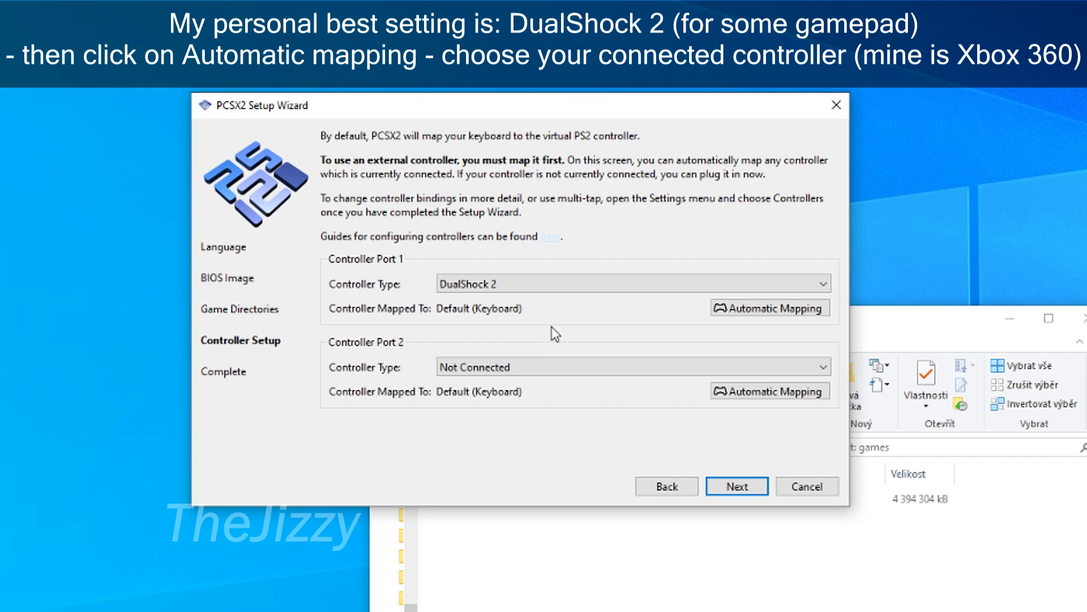
left_click(544, 284)
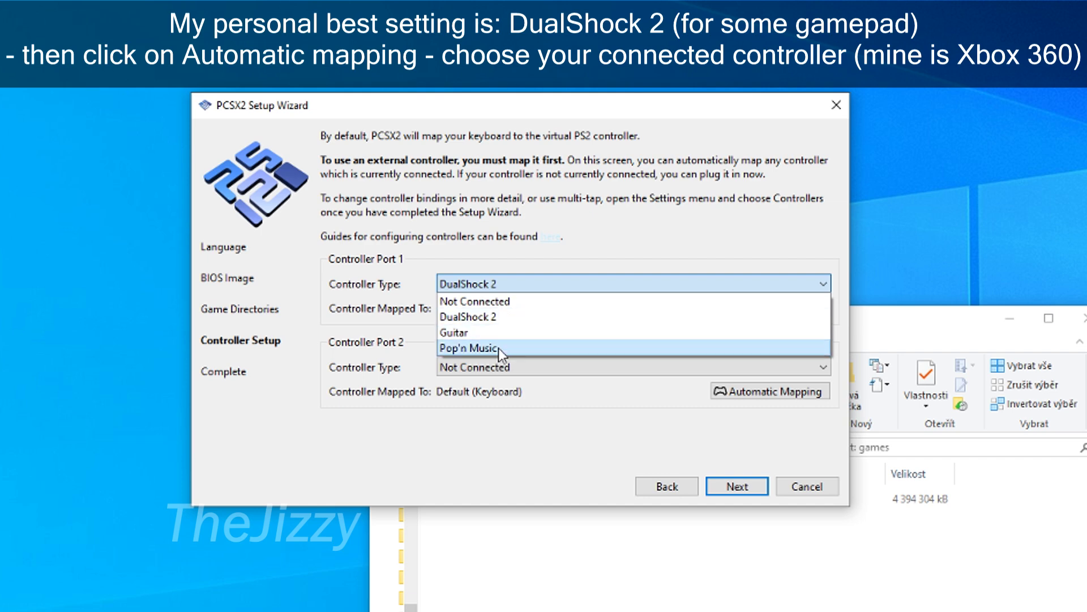
left_click(507, 316)
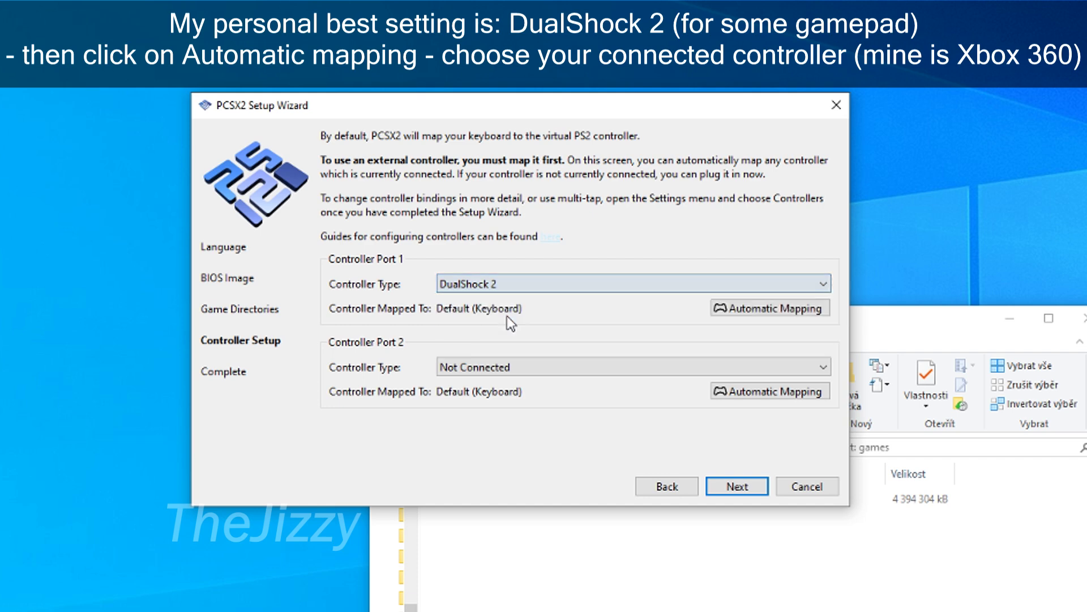
left_click(776, 311)
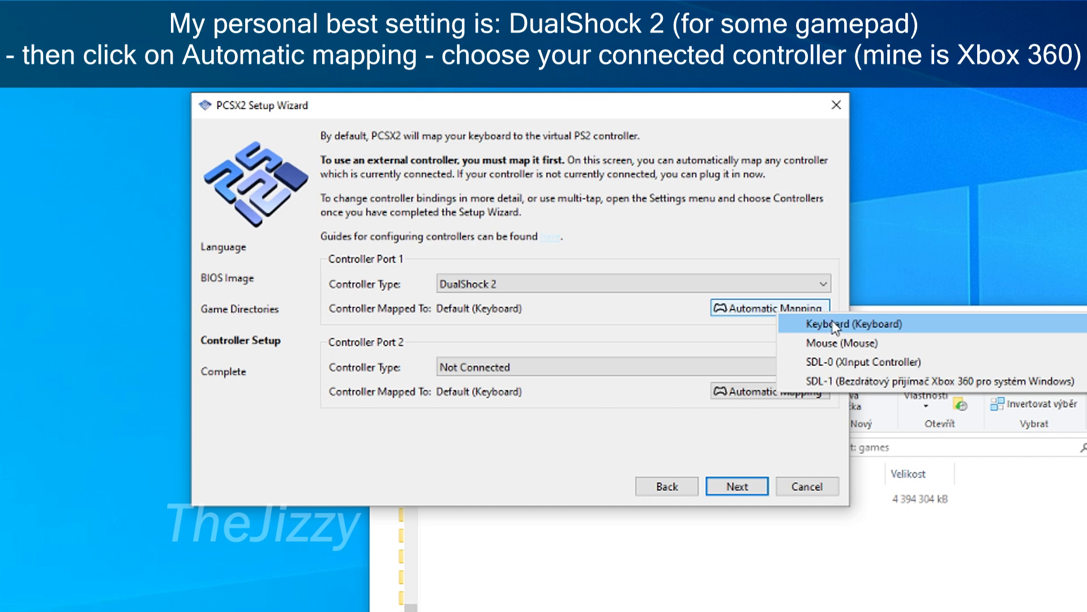
left_click(919, 381)
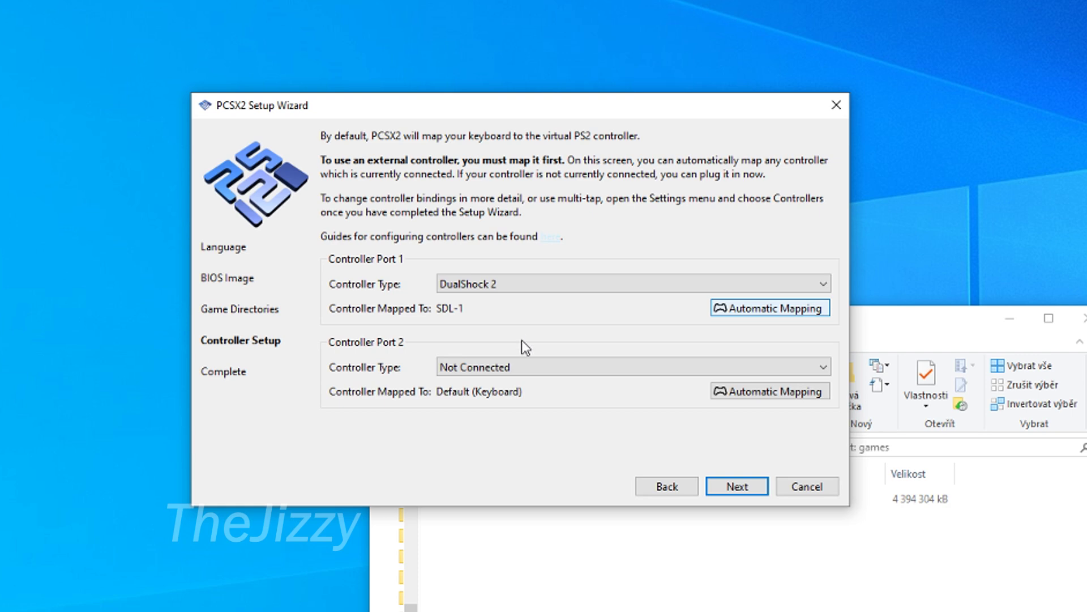
left_click(739, 488)
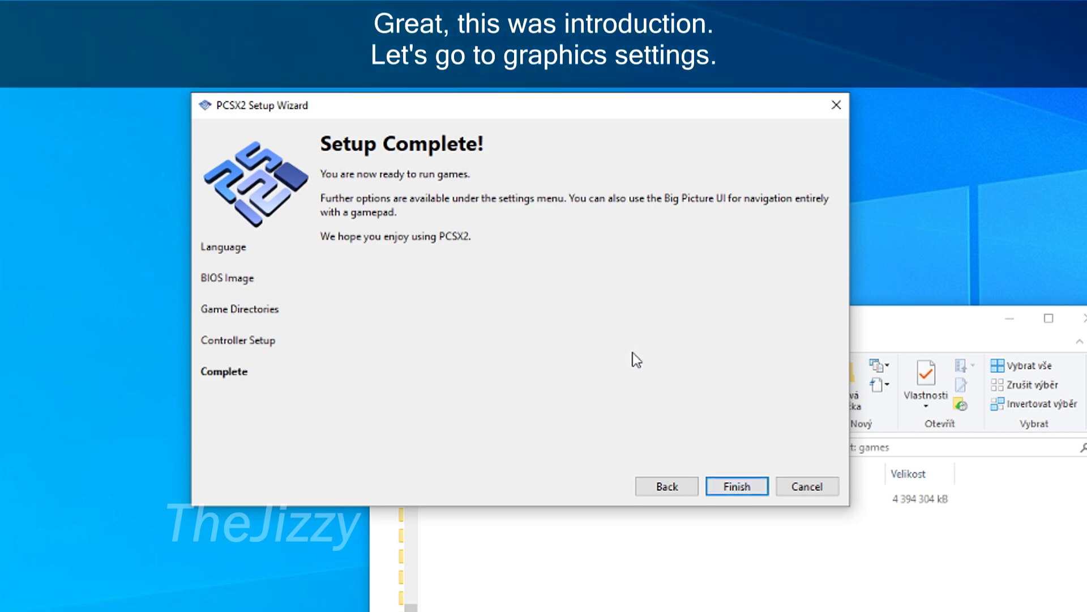
Close the games folder window, finish the setup wizard and select Grand Theft Auto - San Andreas in the game list.
left_click(1048, 349)
left_click(1011, 246)
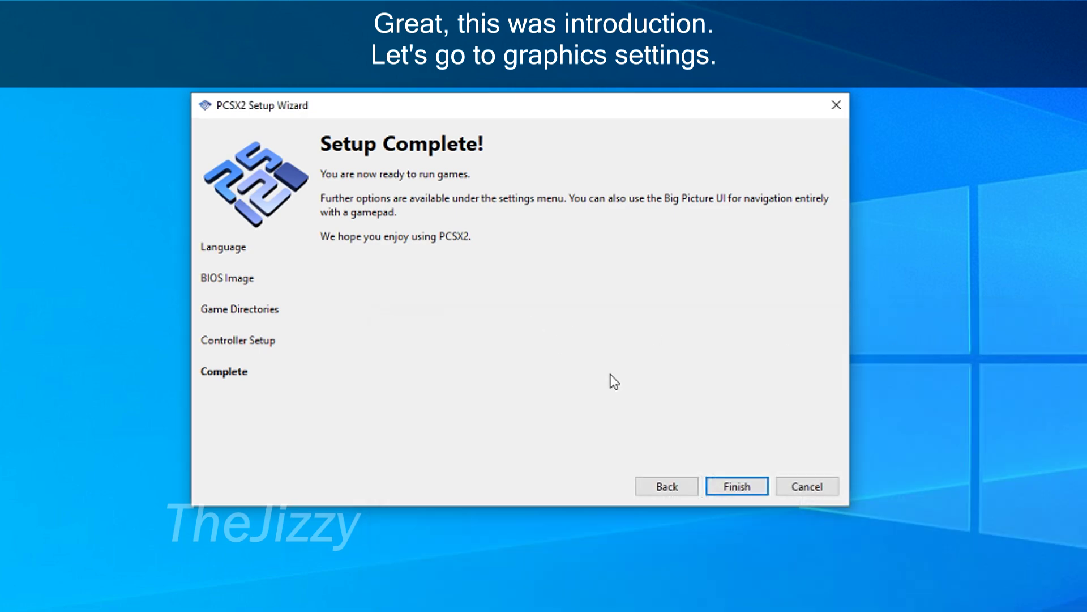
left_click(736, 489)
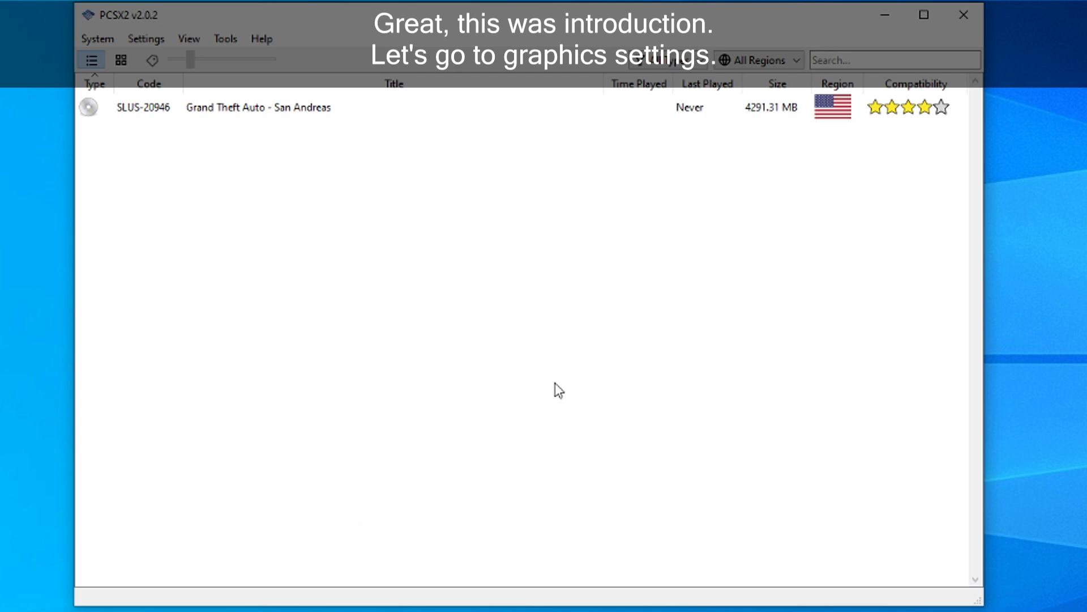
left_click(288, 111)
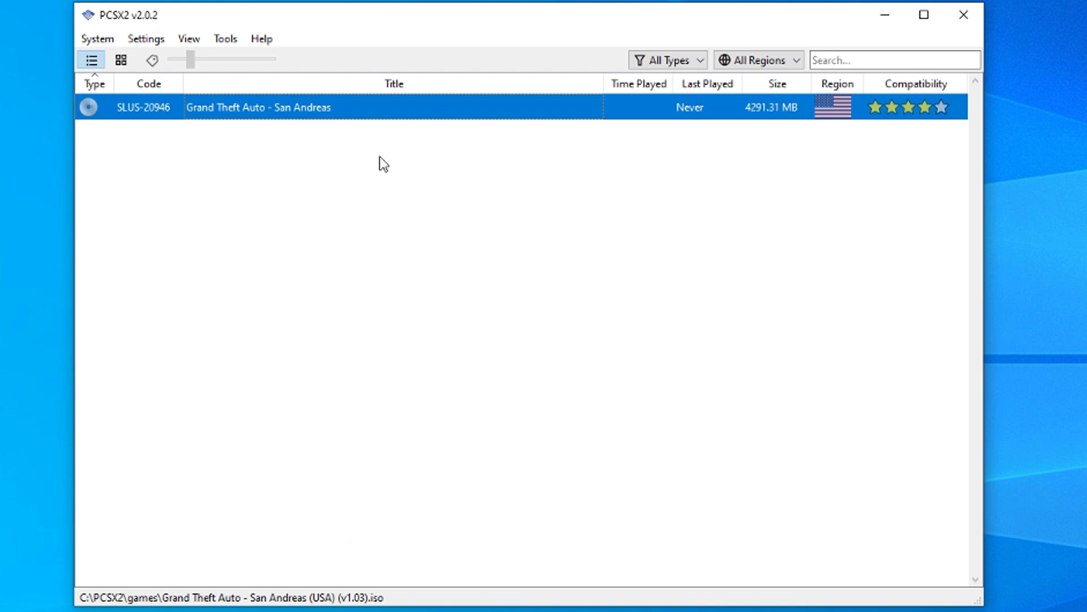
Open the emulator settings and review the Interface, Game List, BIOS and Emulation pages.
left_click(148, 40)
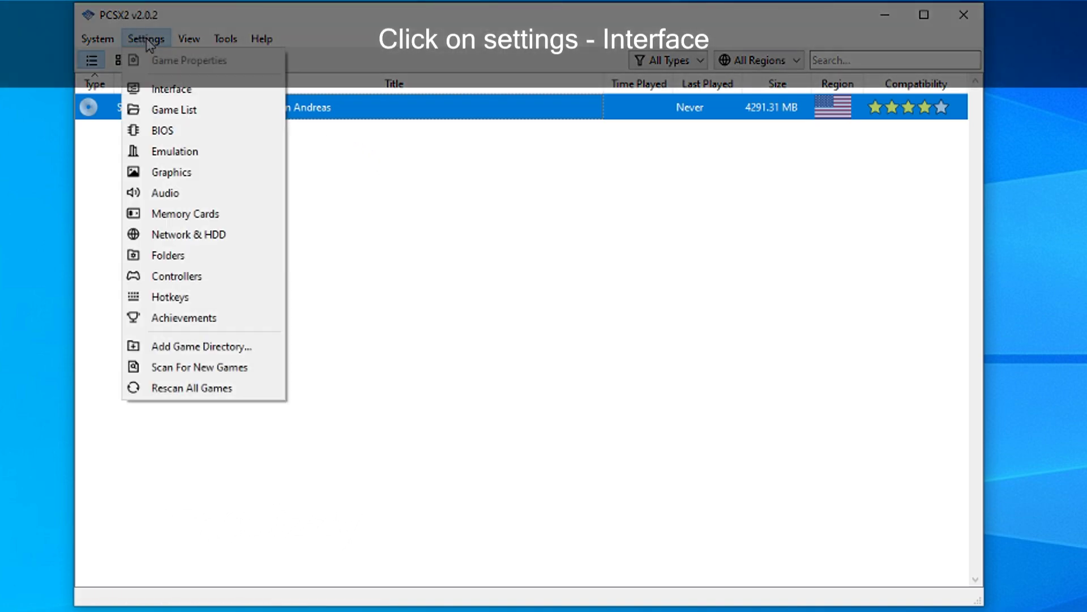
left_click(195, 88)
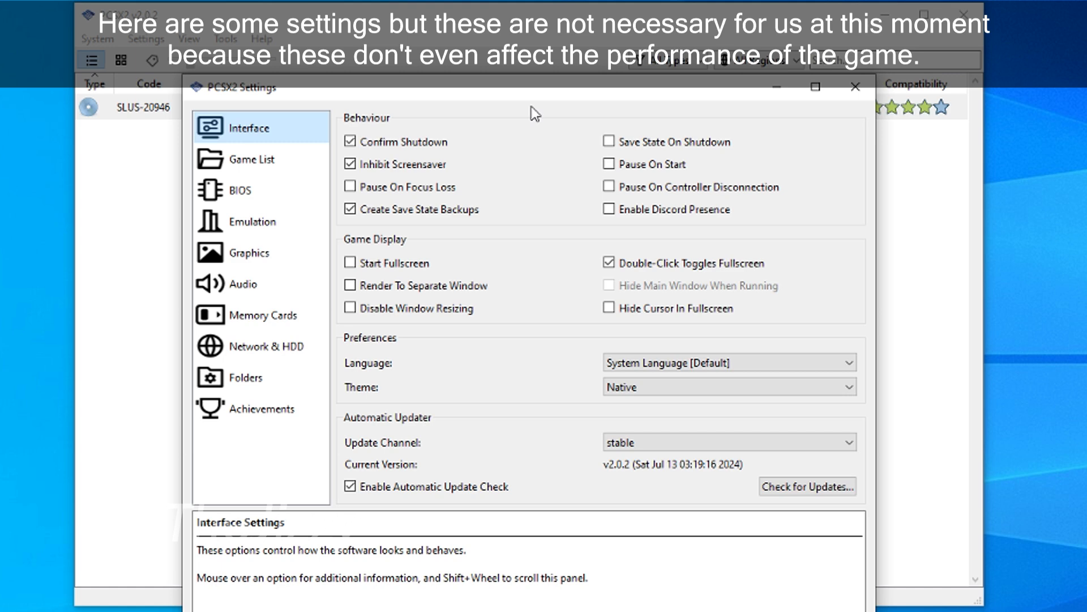
left_click(268, 163)
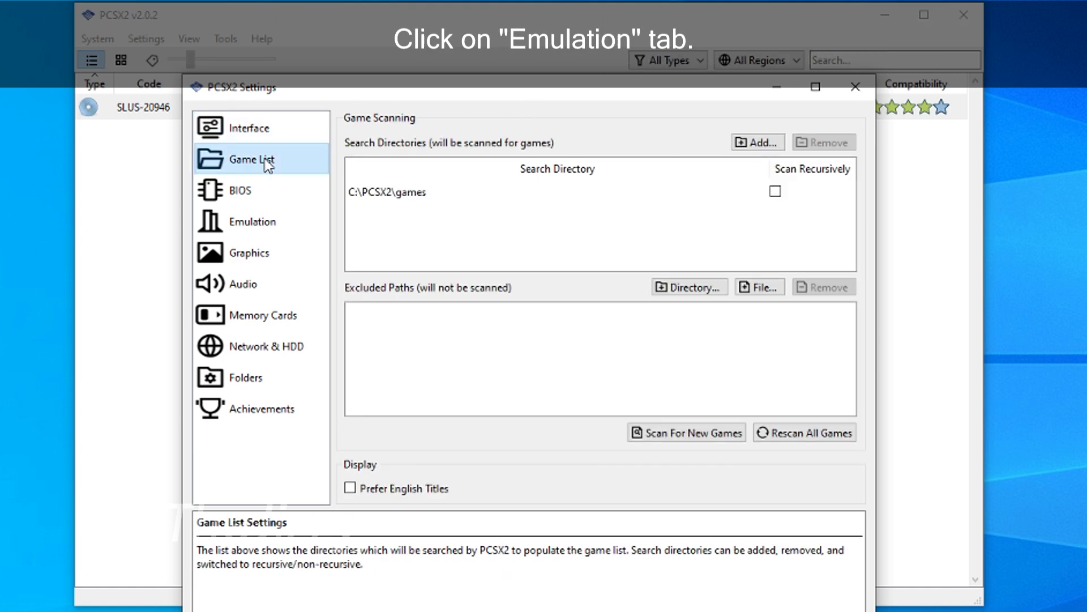
left_click(256, 196)
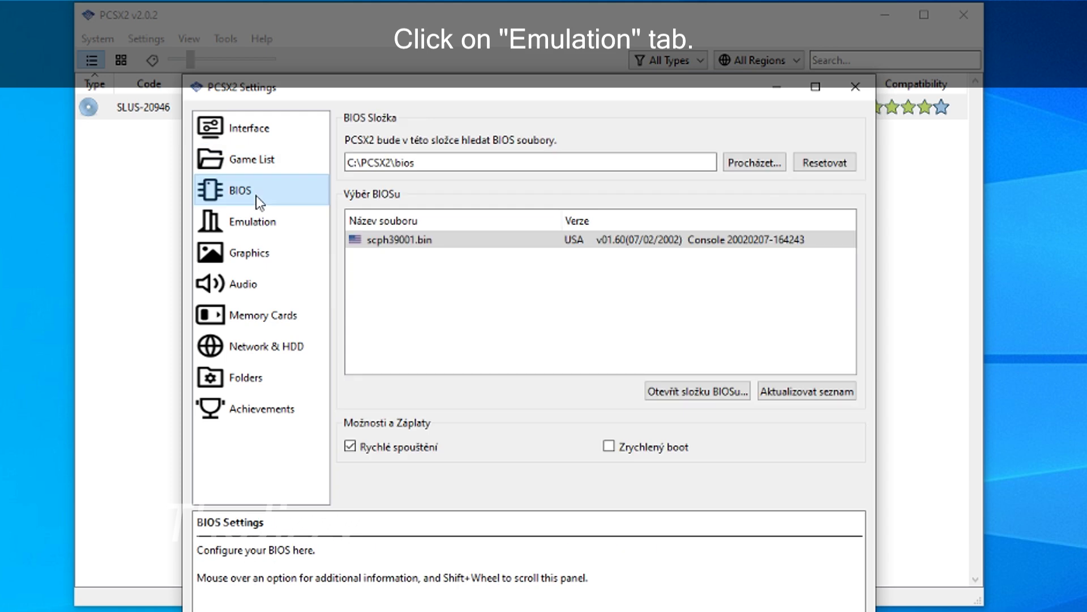
left_click(263, 222)
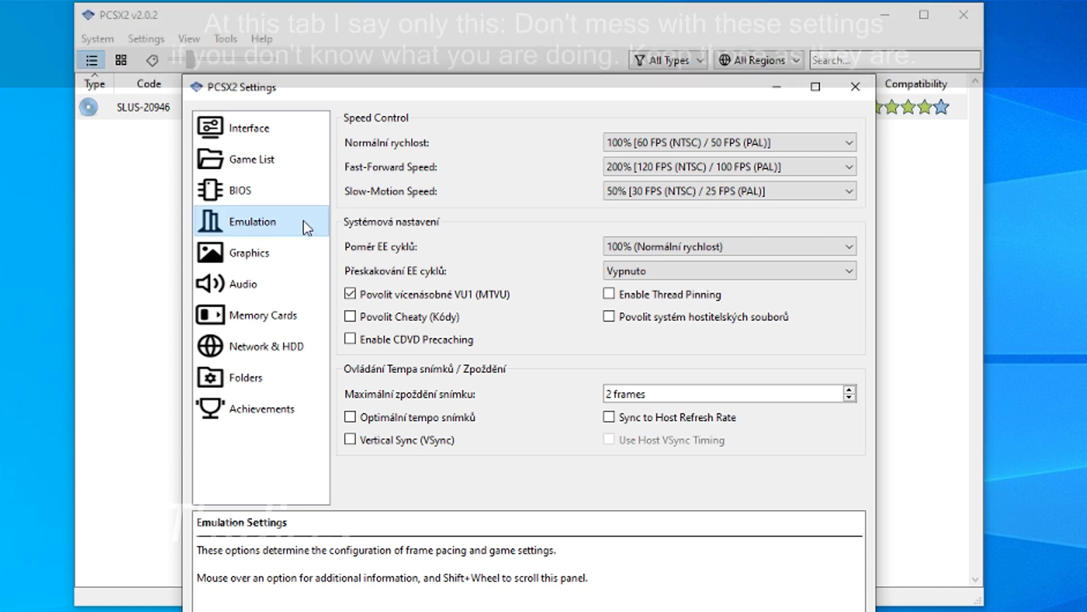
In the Graphics settings, set the renderer to Vulkan and the adapter to NVIDIA GeForce RTX 3060.
left_click(271, 259)
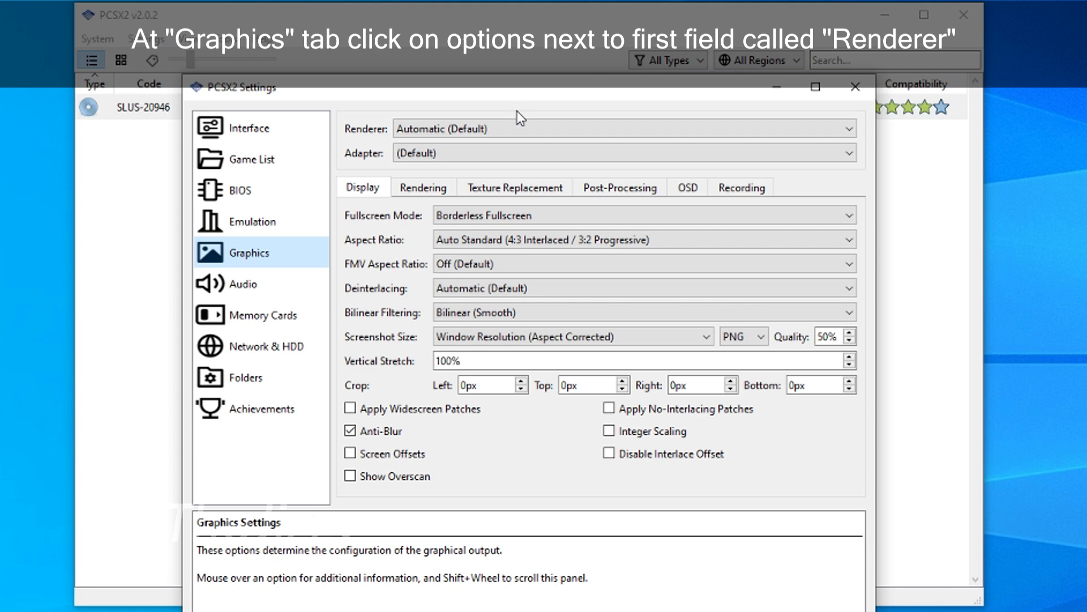
left_click(493, 127)
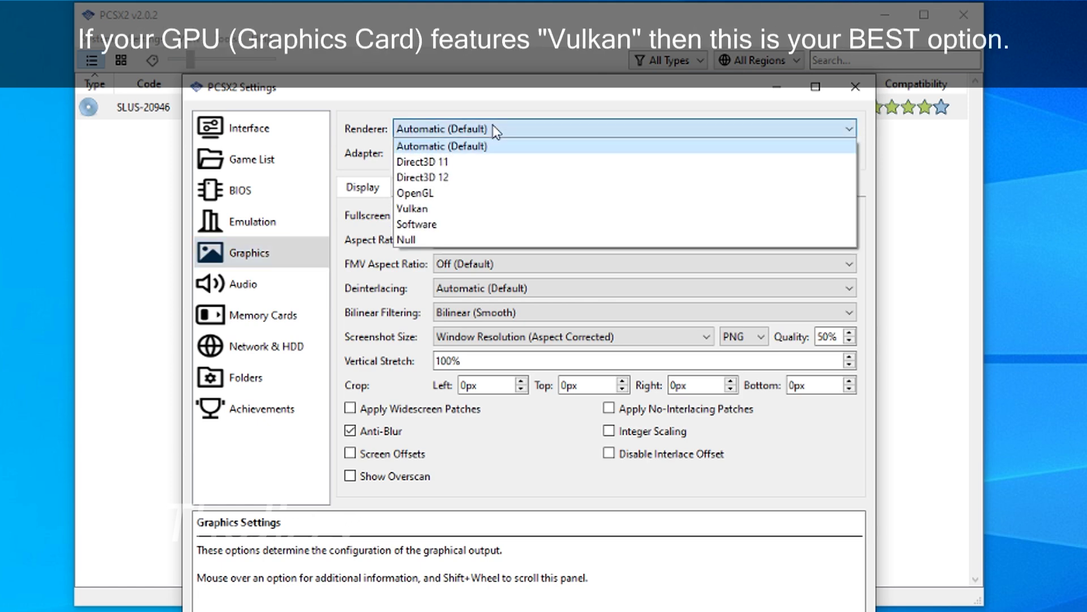
left_click(482, 209)
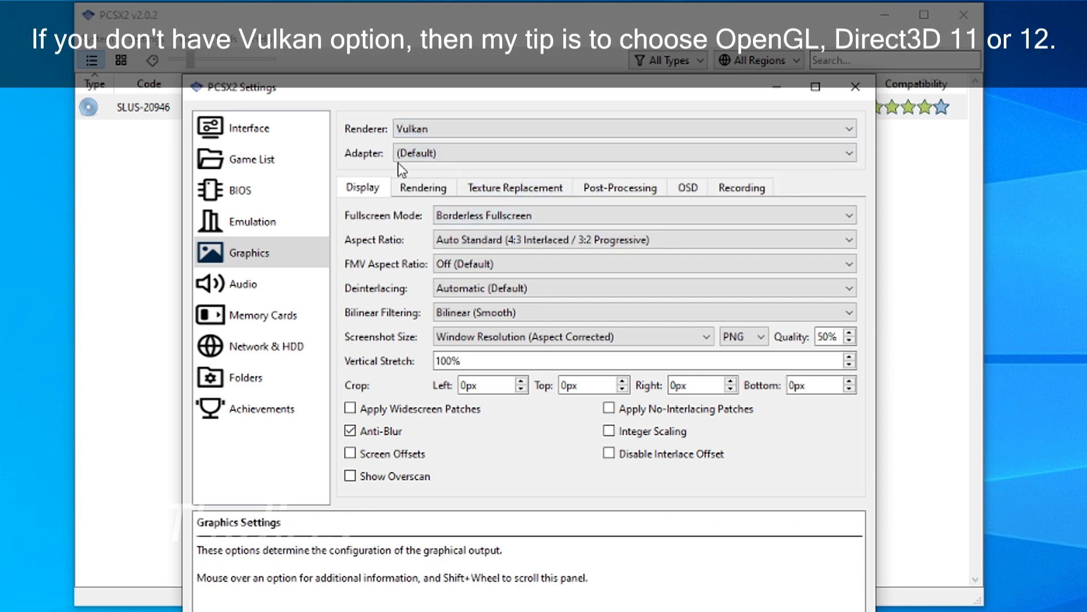
left_click(489, 161)
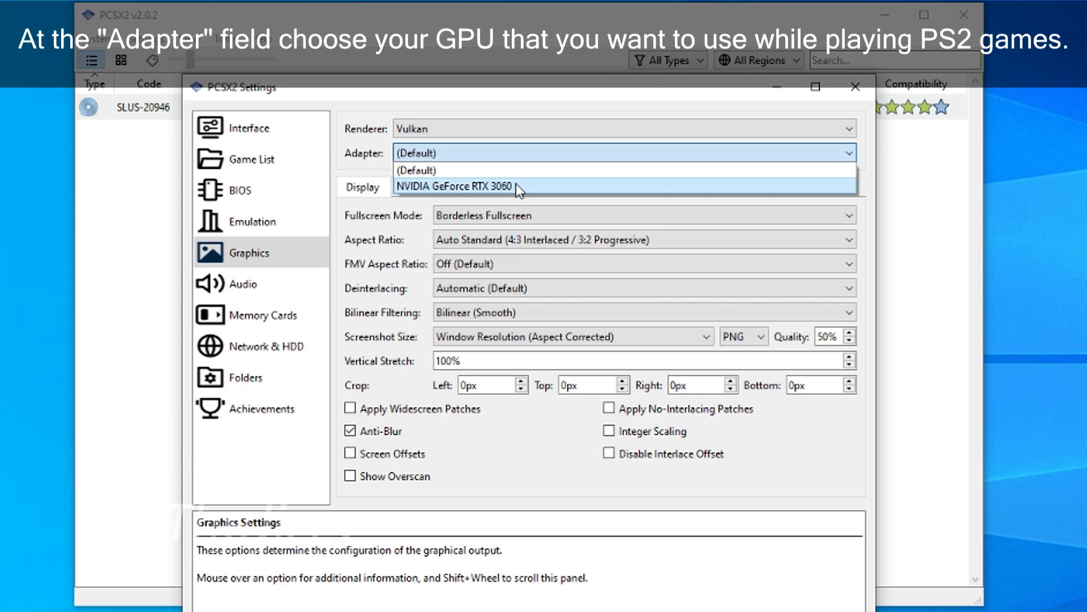
left_click(515, 184)
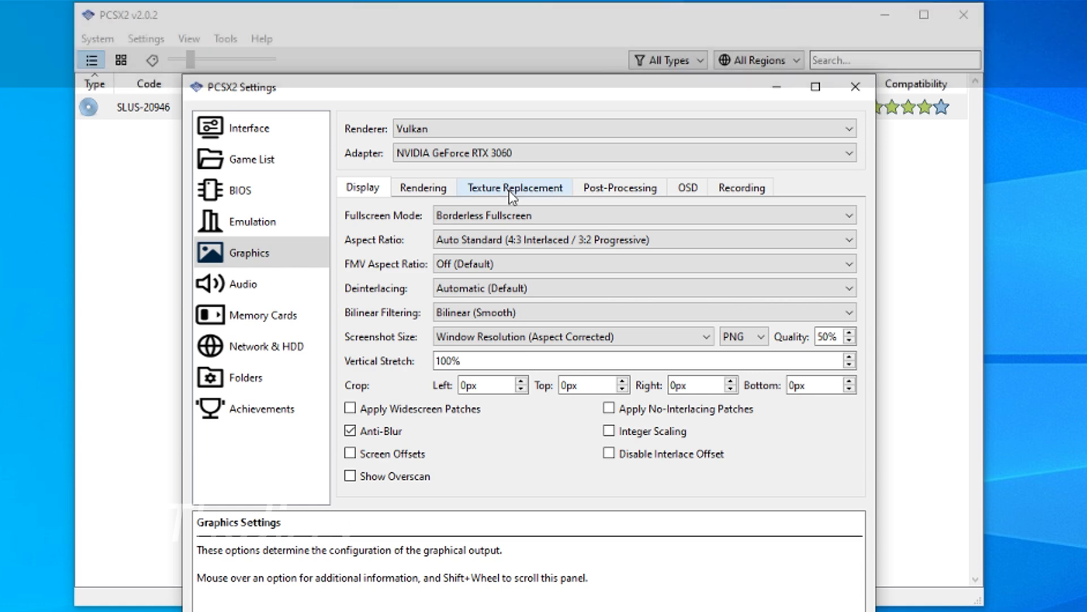
Check the available display options for fullscreen mode, aspect ratio and deinterlacing without changing them.
left_click(541, 218)
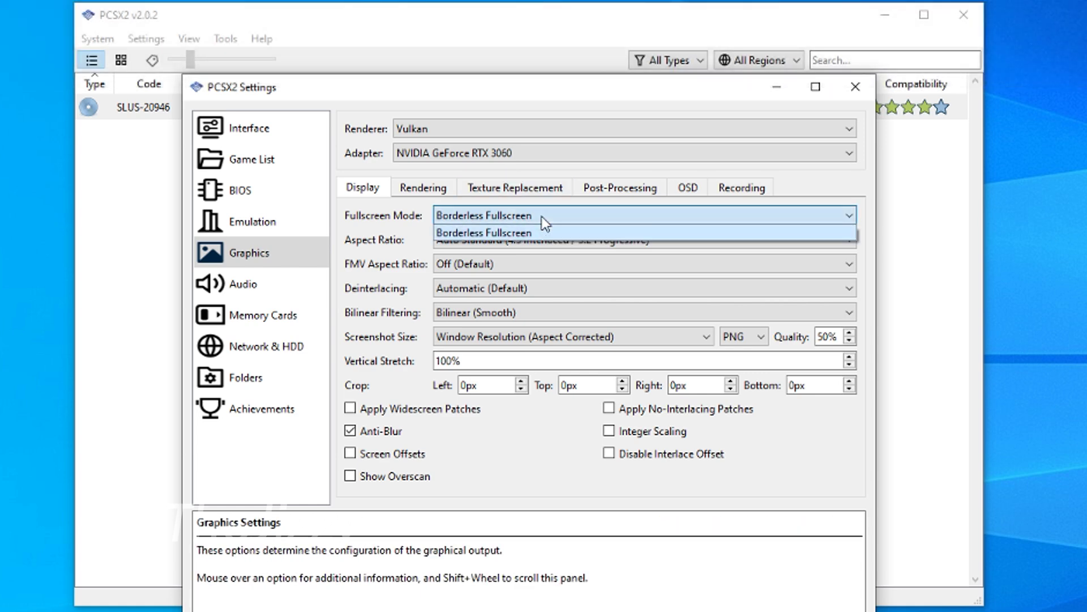
left_click(541, 217)
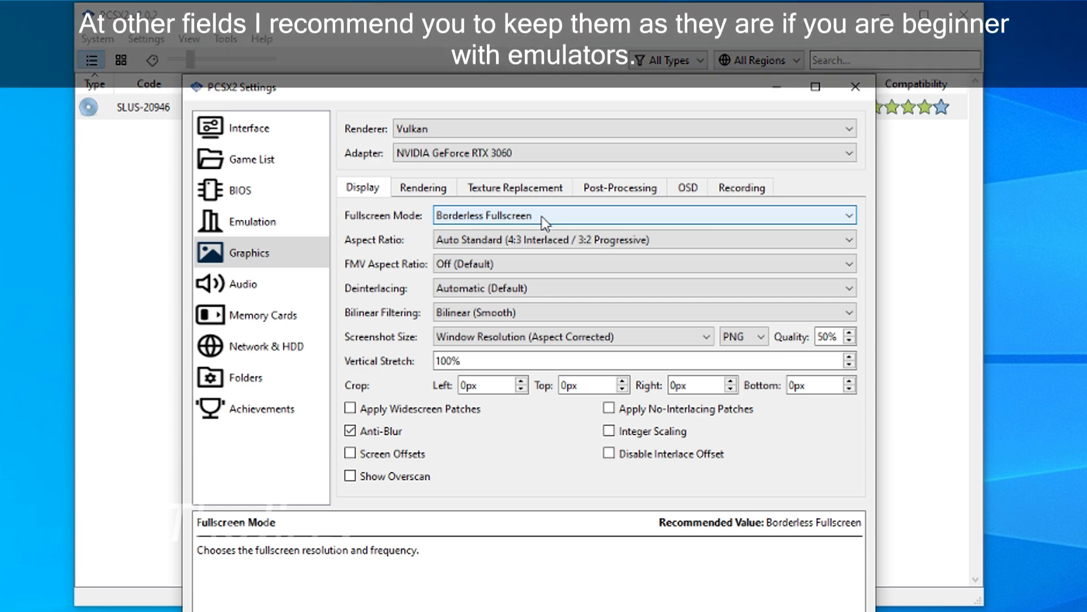
left_click(575, 245)
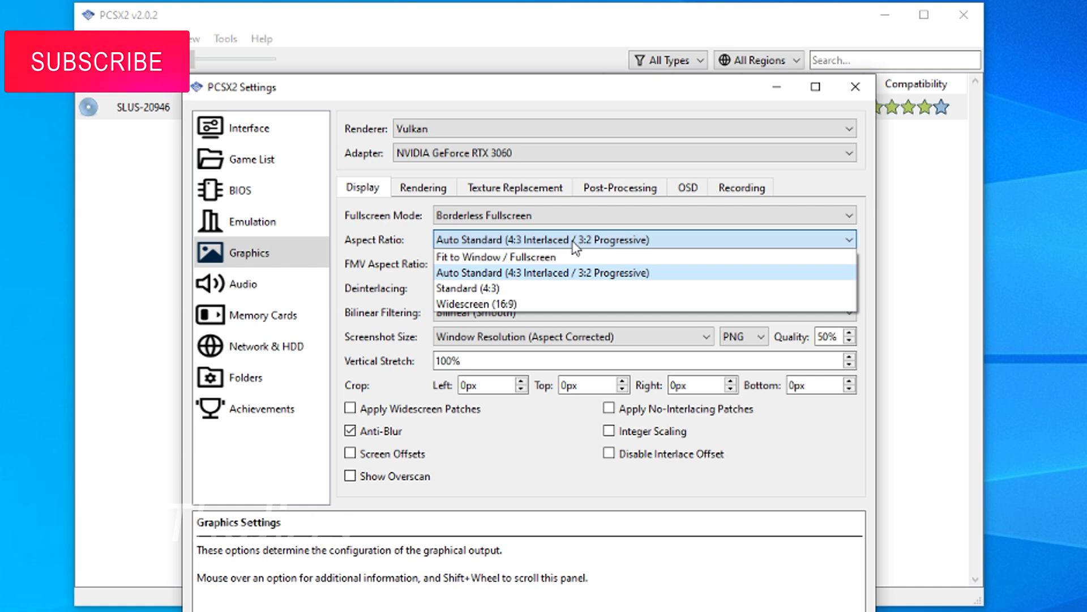
left_click(570, 239)
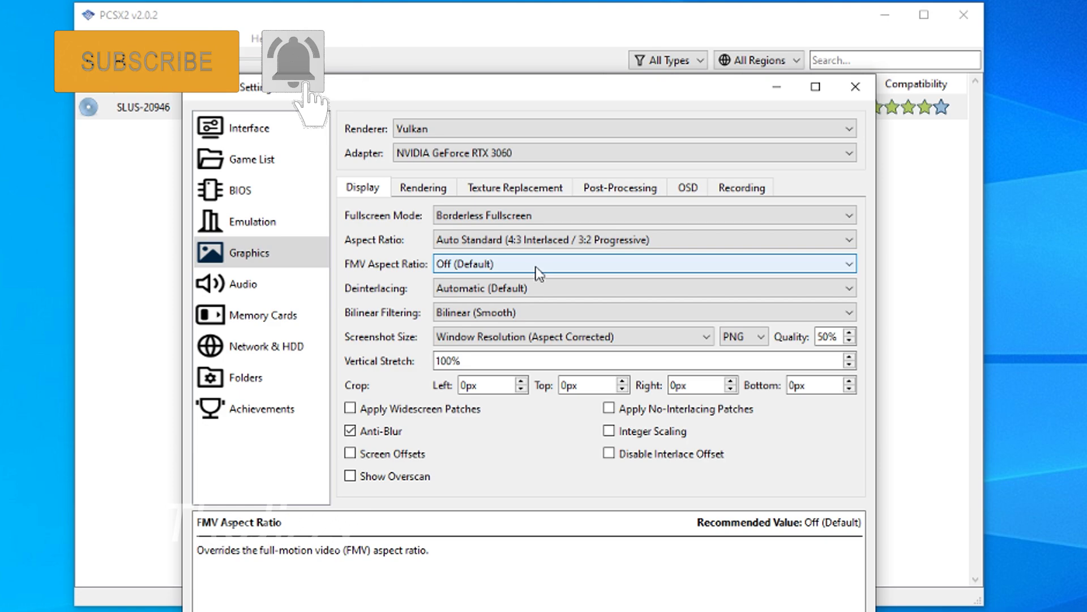
left_click(522, 287)
left_click(520, 289)
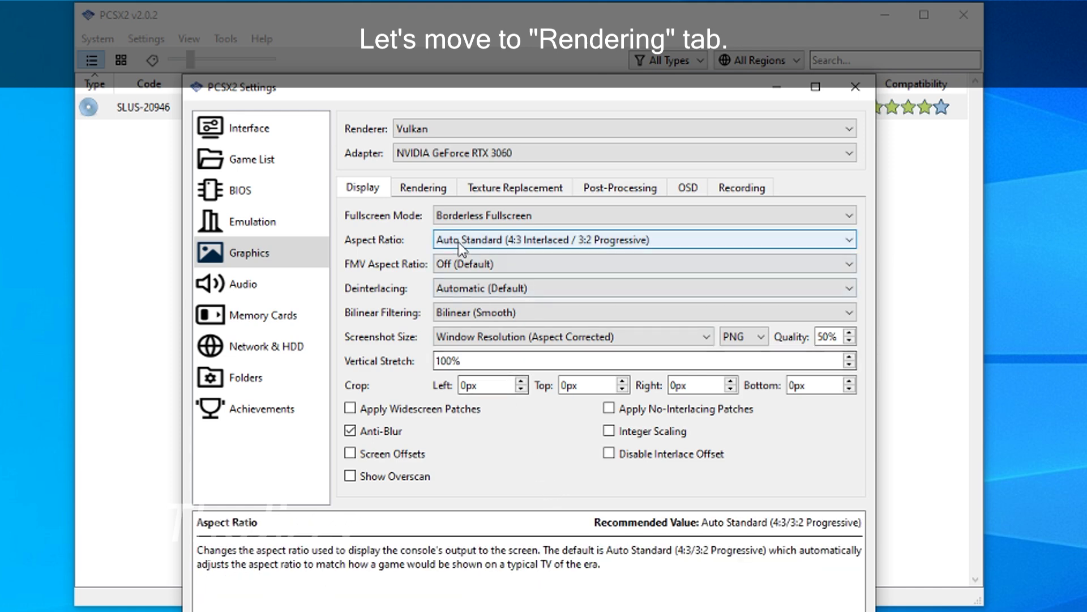
In the Rendering settings, set internal resolution to 3x Native (~1080px/FHD) and anisotropic filtering to 16x.
left_click(432, 189)
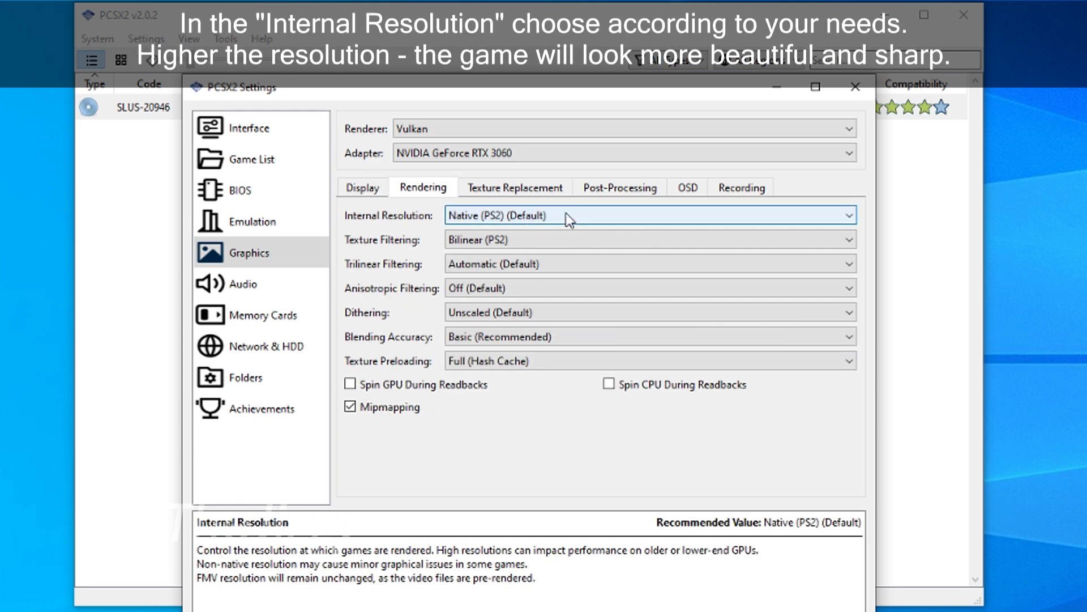
left_click(605, 217)
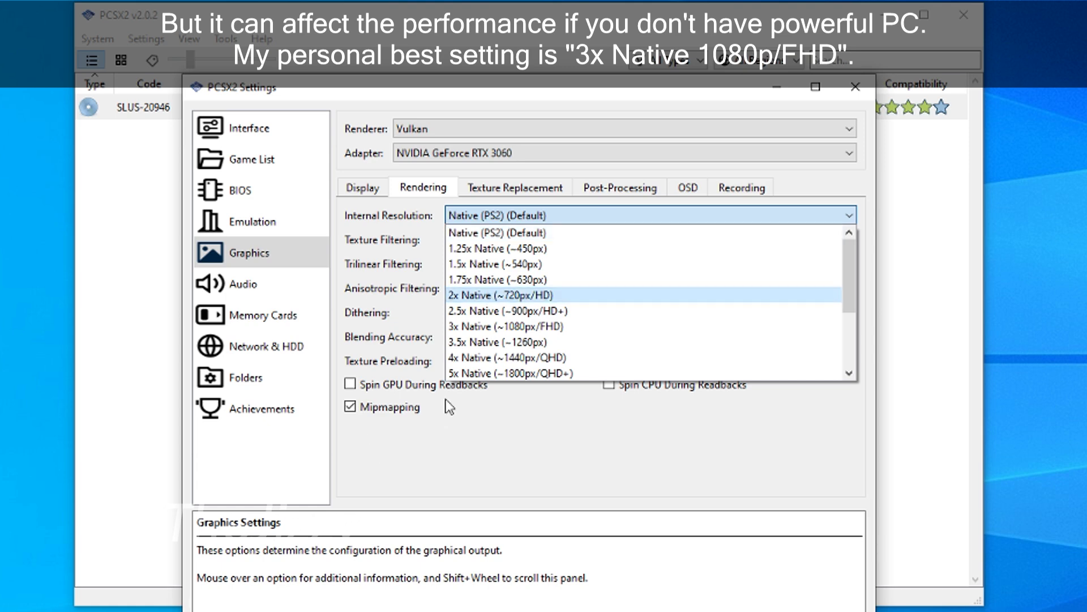
left_click(535, 330)
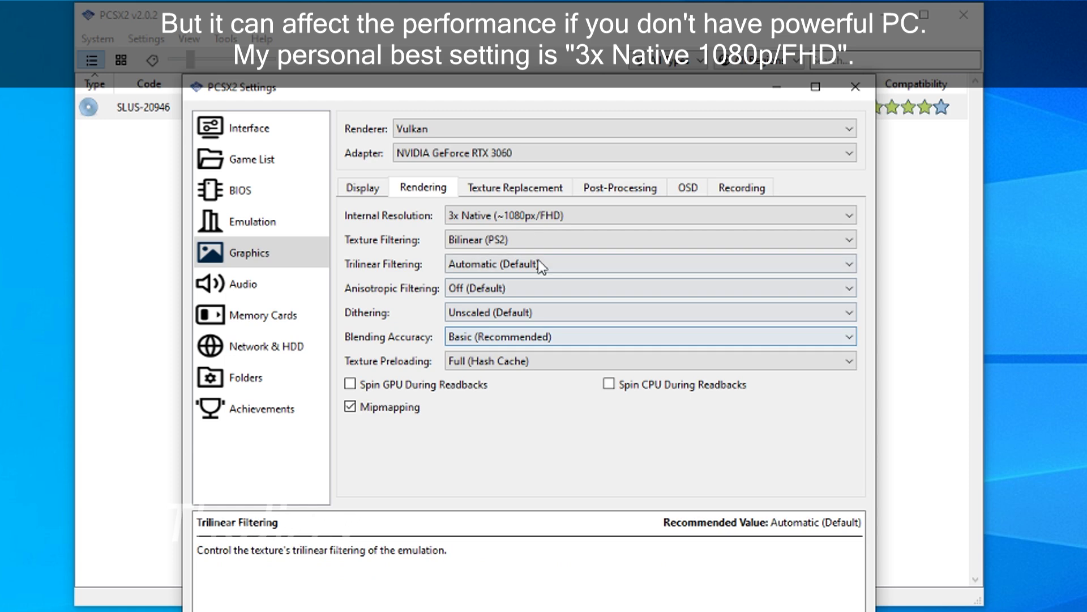
left_click(539, 216)
left_click(535, 216)
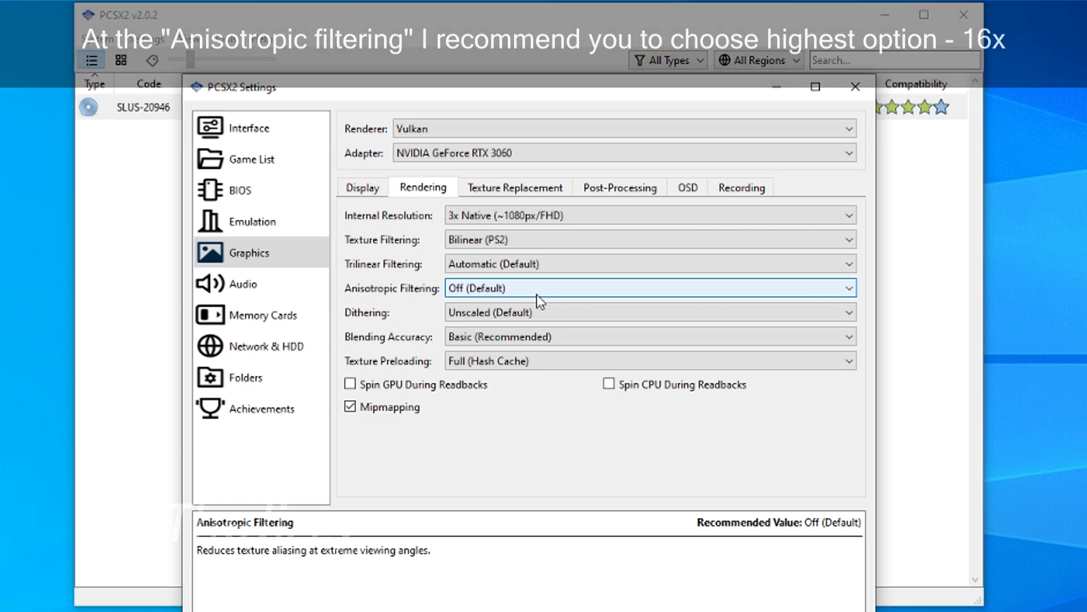
left_click(538, 291)
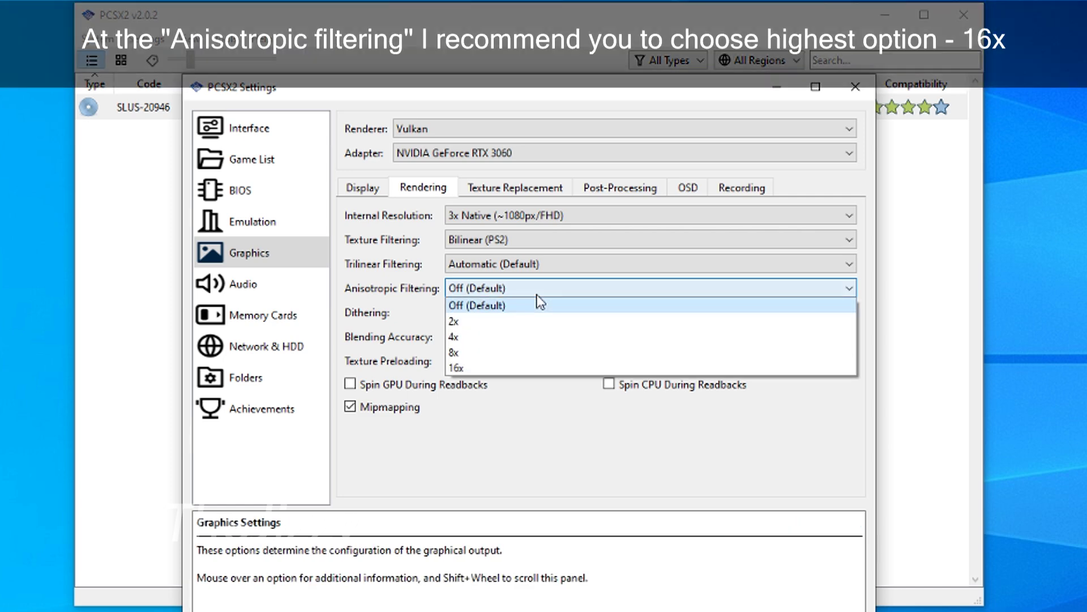
left_click(478, 367)
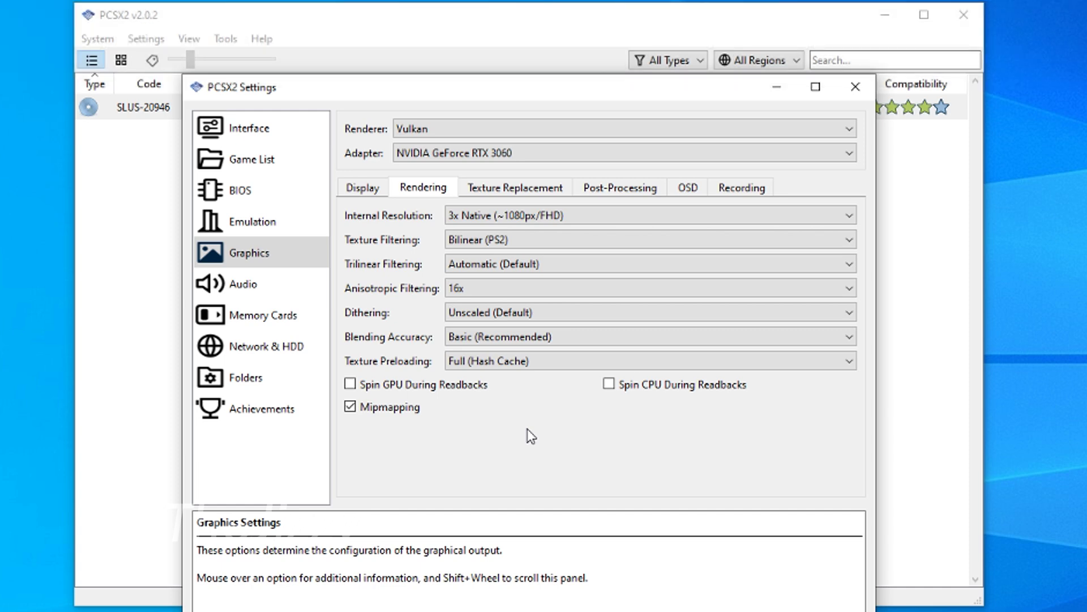
Open the Texture Replacement settings, and in the browser look through the games listed in the My PS2 Packs forum thread.
left_click(513, 193)
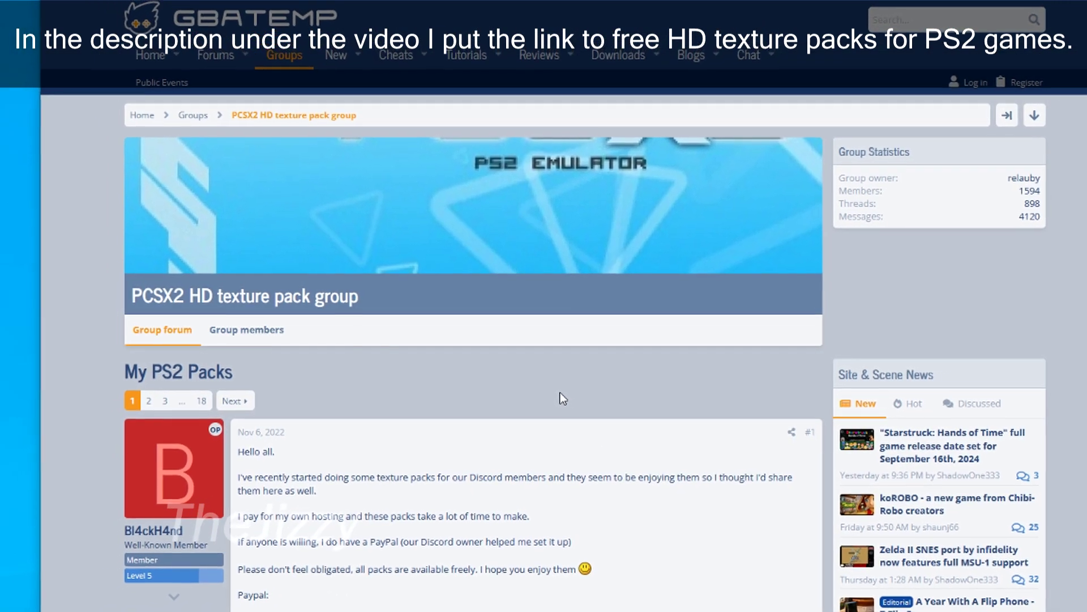
scroll(564, 390, "down", 3)
scroll(566, 356, "down", 2)
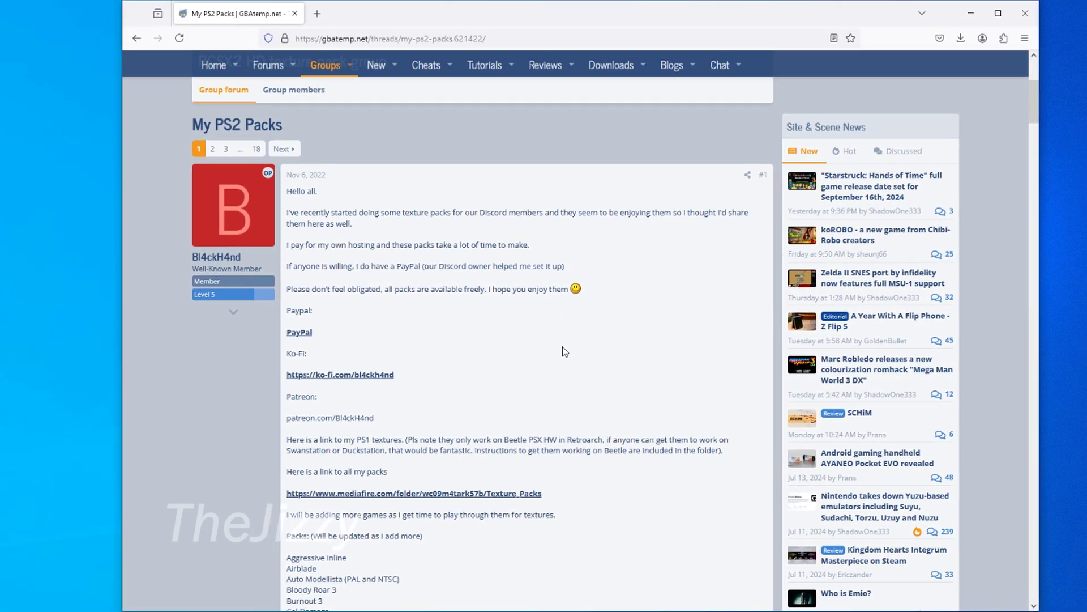
scroll(561, 334, "down", 4)
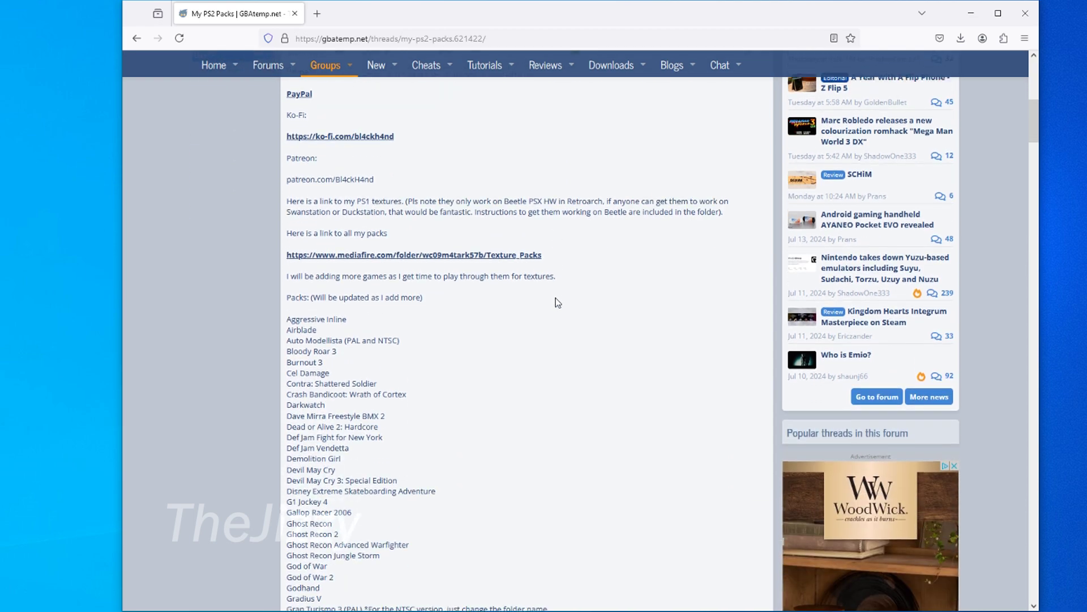
scroll(556, 292, "down", 1)
scroll(555, 293, "down", 2)
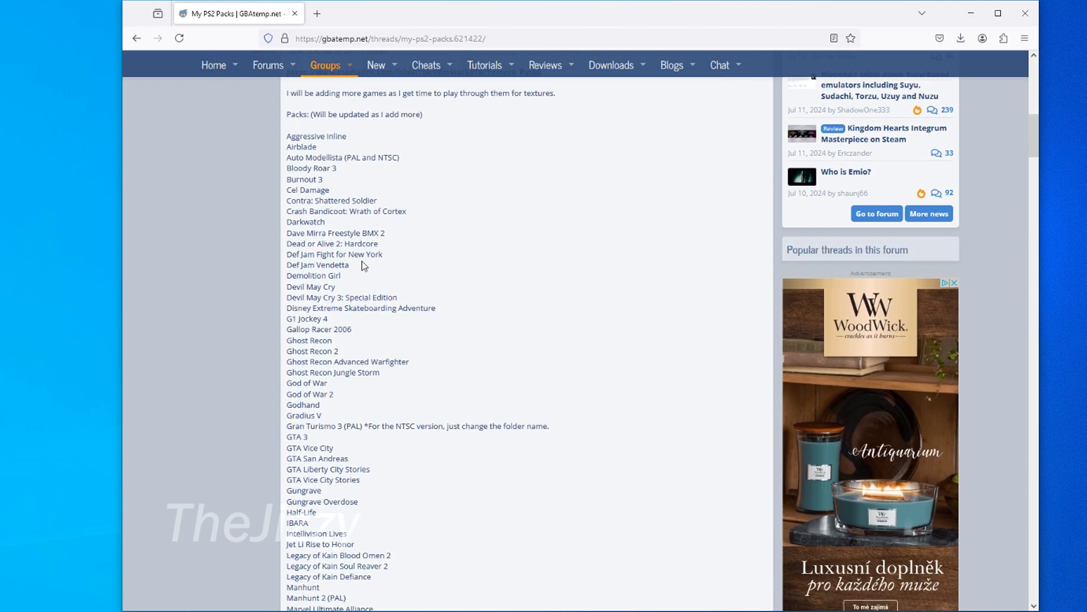
scroll(311, 363, "down", 5)
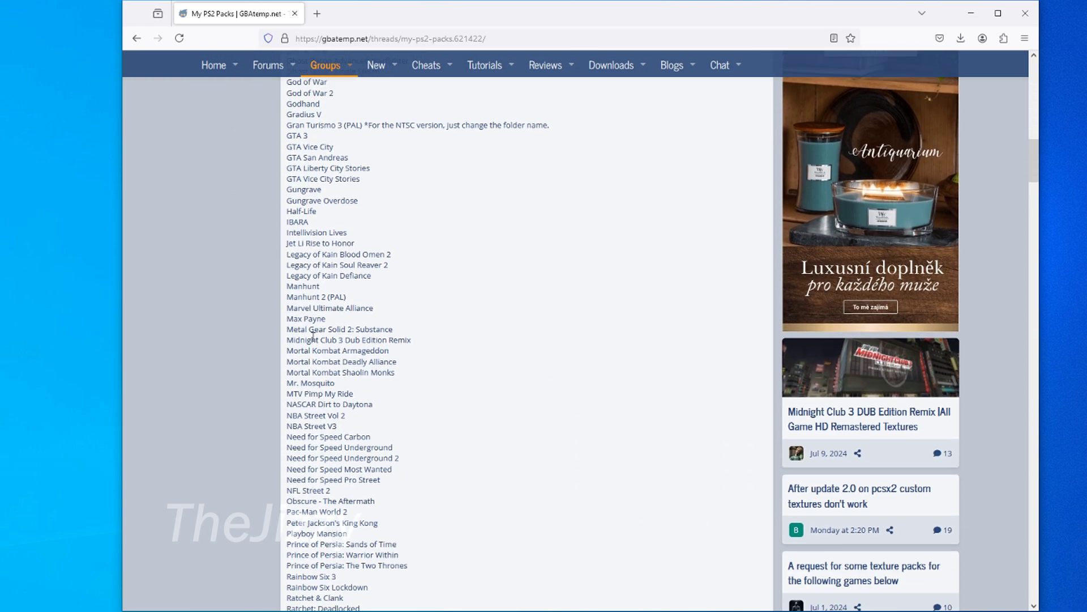
scroll(313, 336, "up", 3)
triple_click(345, 338)
left_click(351, 332)
scroll(409, 328, "up", 6)
scroll(438, 357, "up", 1)
Follow the thread's MediaFire Texture_Packs link and download GTA San Andreas.7z from the PS2 folder, accepting the recommended cookies.
left_click(409, 313)
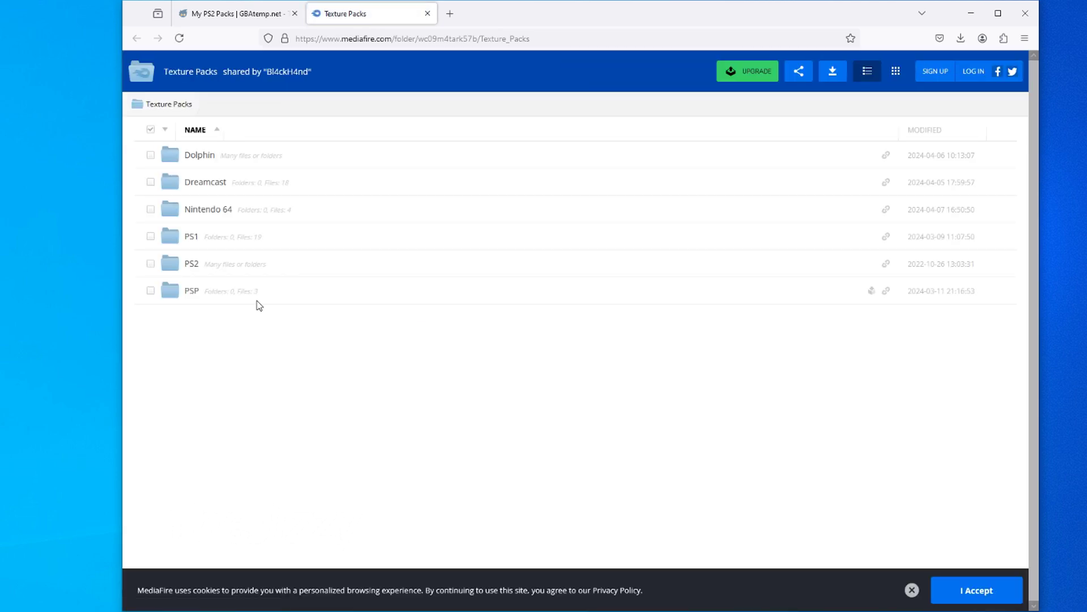
left_click(199, 266)
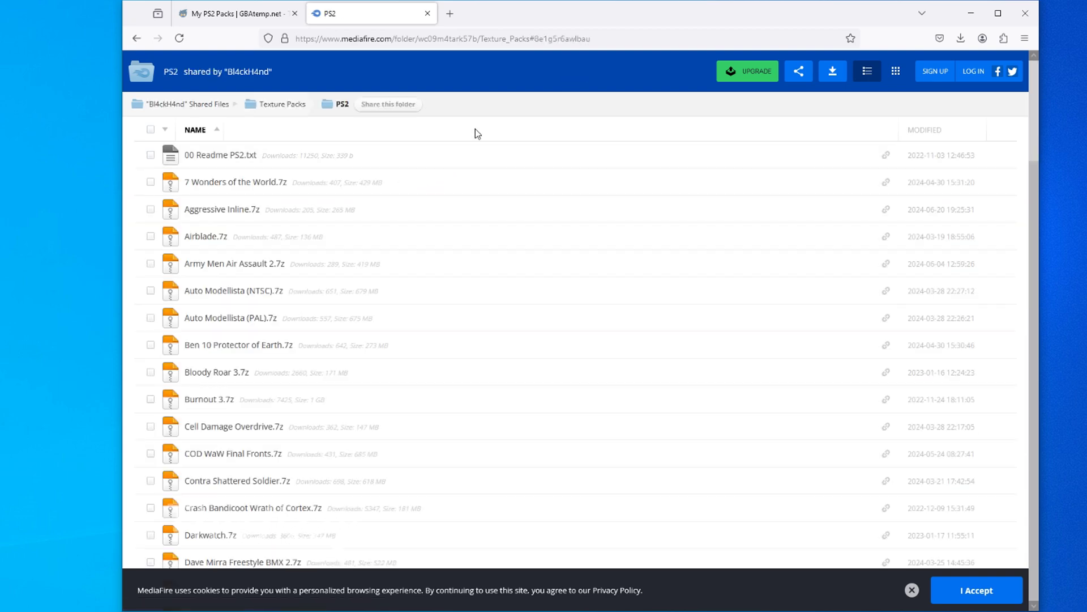
scroll(447, 238, "down", 10)
scroll(442, 250, "down", 2)
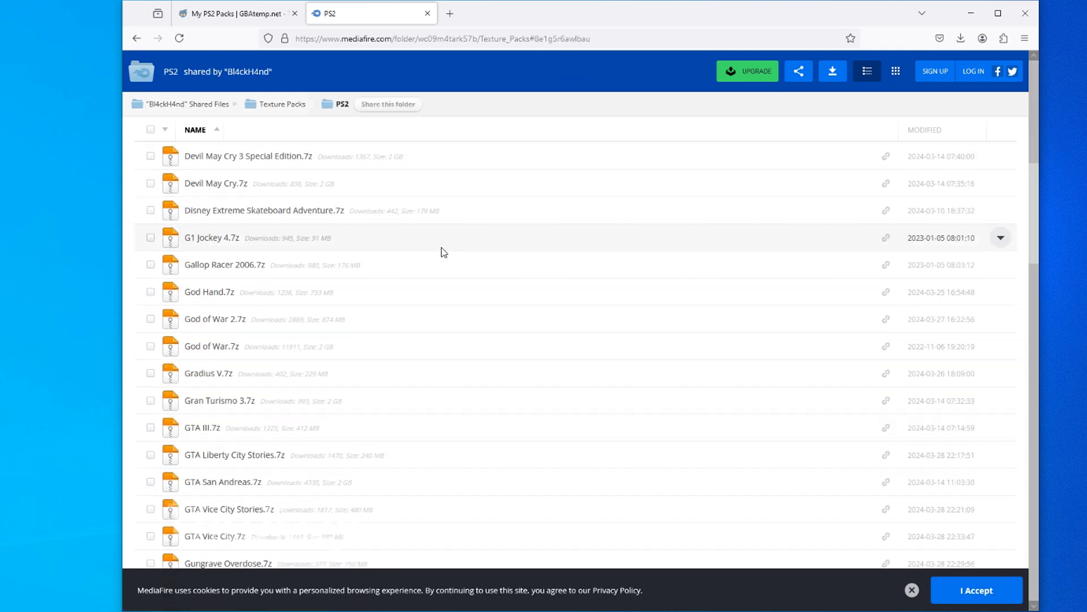
scroll(440, 244, "down", 4)
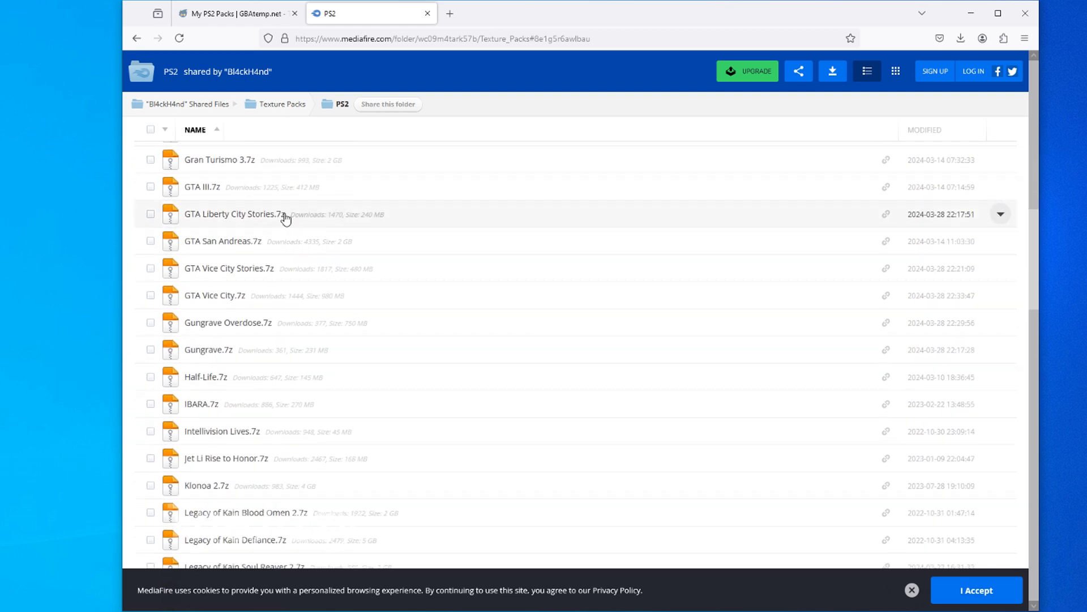
left_click(245, 241)
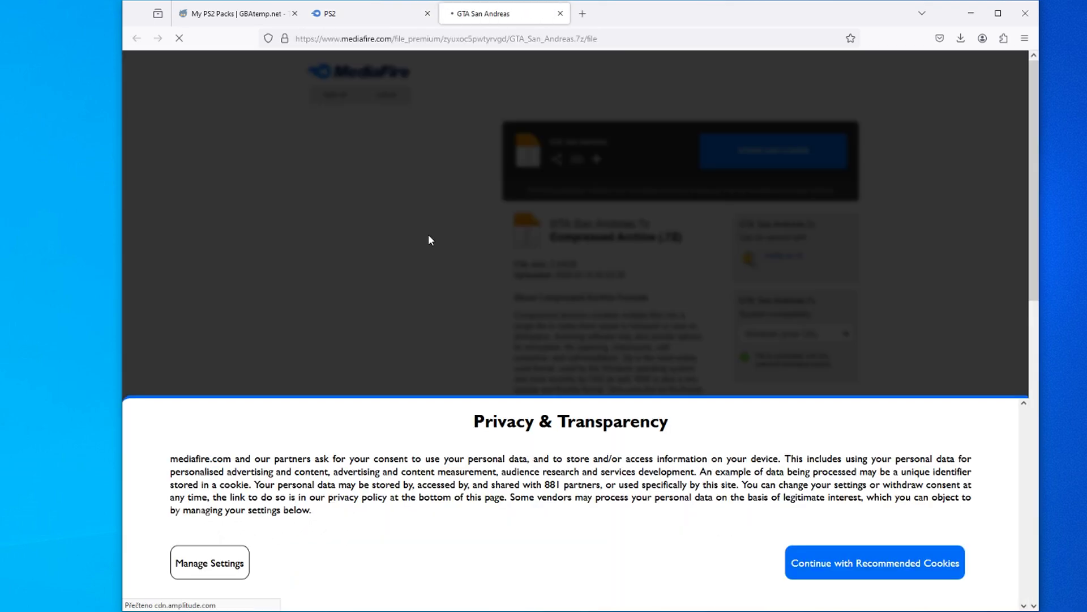
left_click(850, 569)
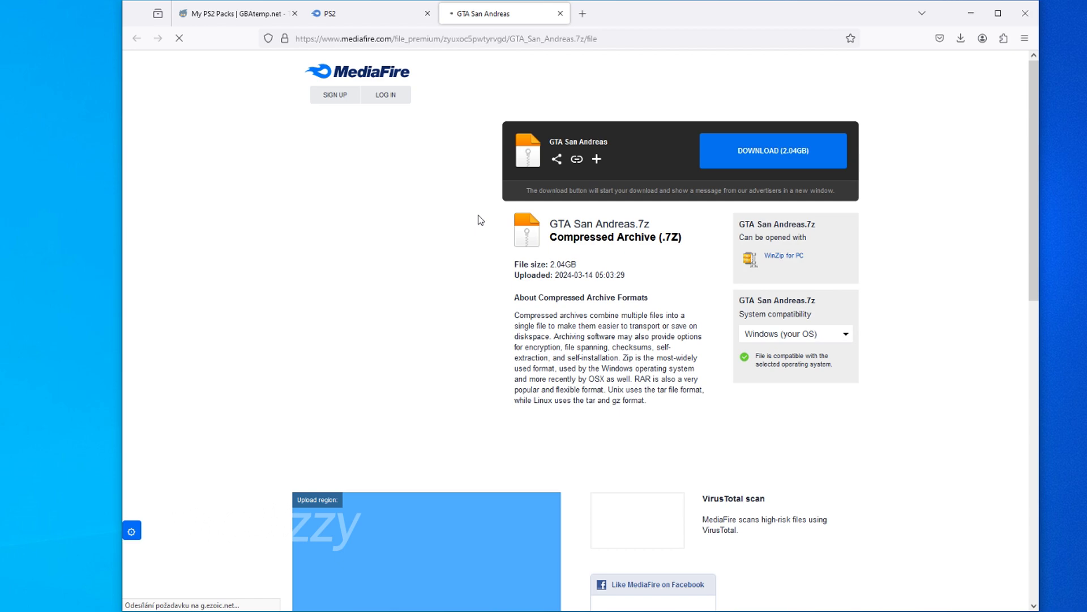
left_click(756, 154)
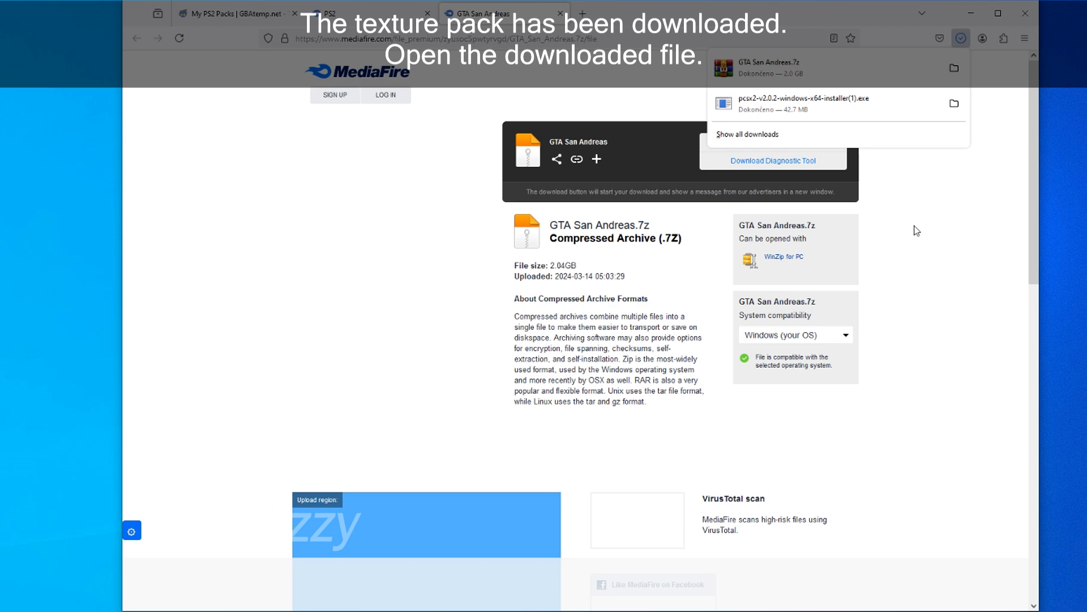
Open the downloaded GTA San Andreas.7z archive and locate the SLUS-20946 folder inside Grand Theft Auto San Andreas.
left_click(814, 69)
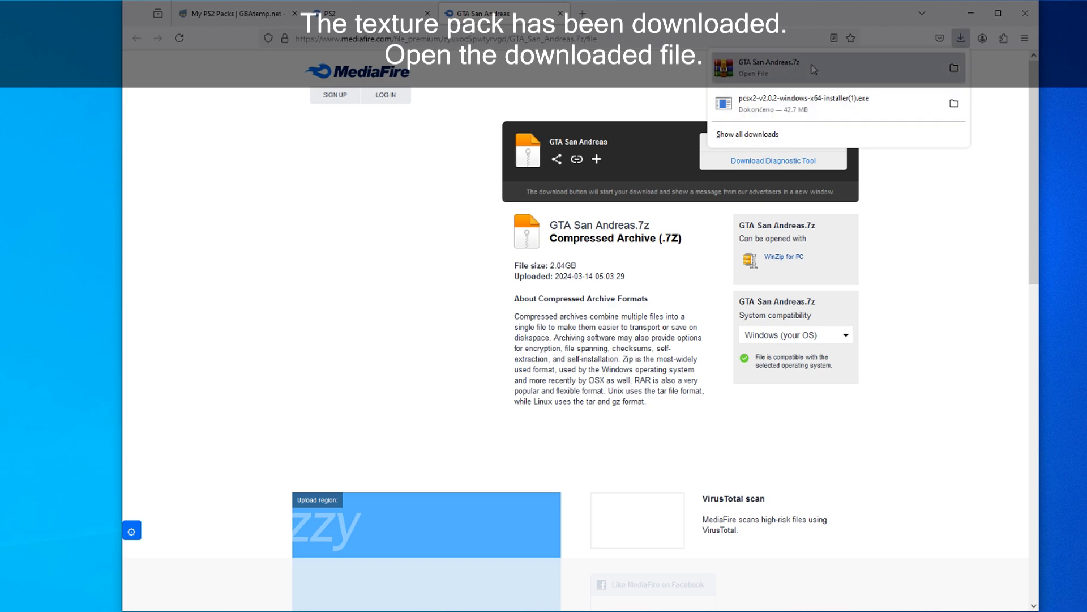
left_click_drag(558, 238, 723, 131)
double_click(507, 239)
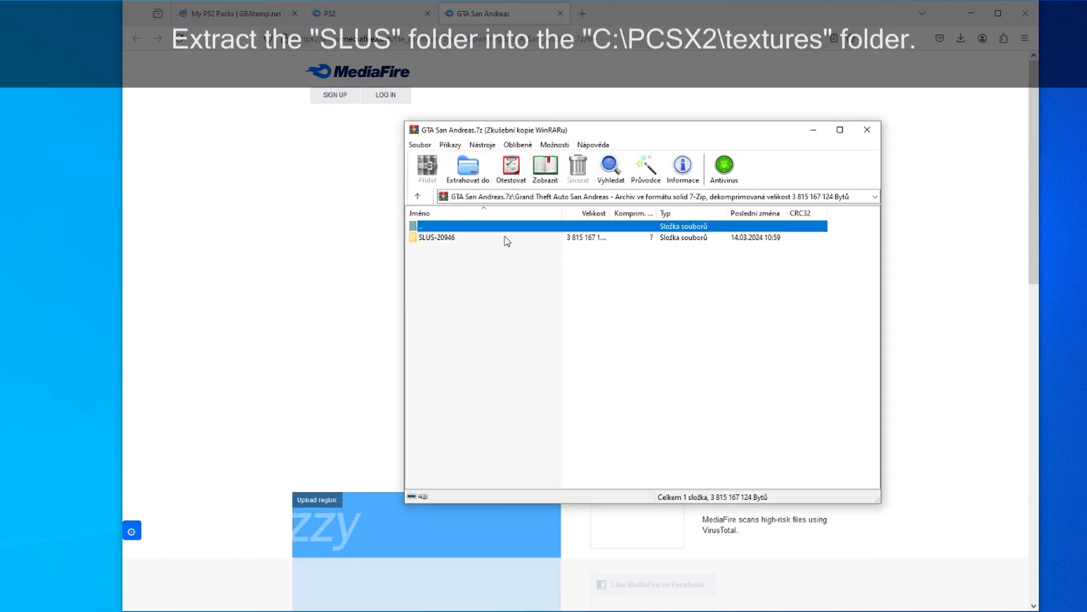
double_click(476, 237)
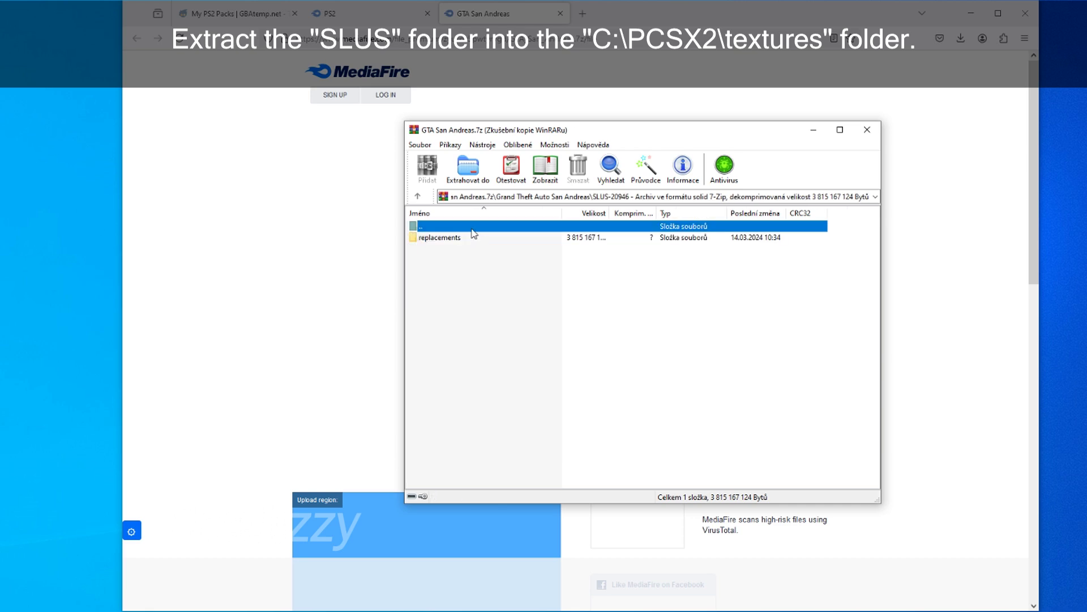
double_click(473, 228)
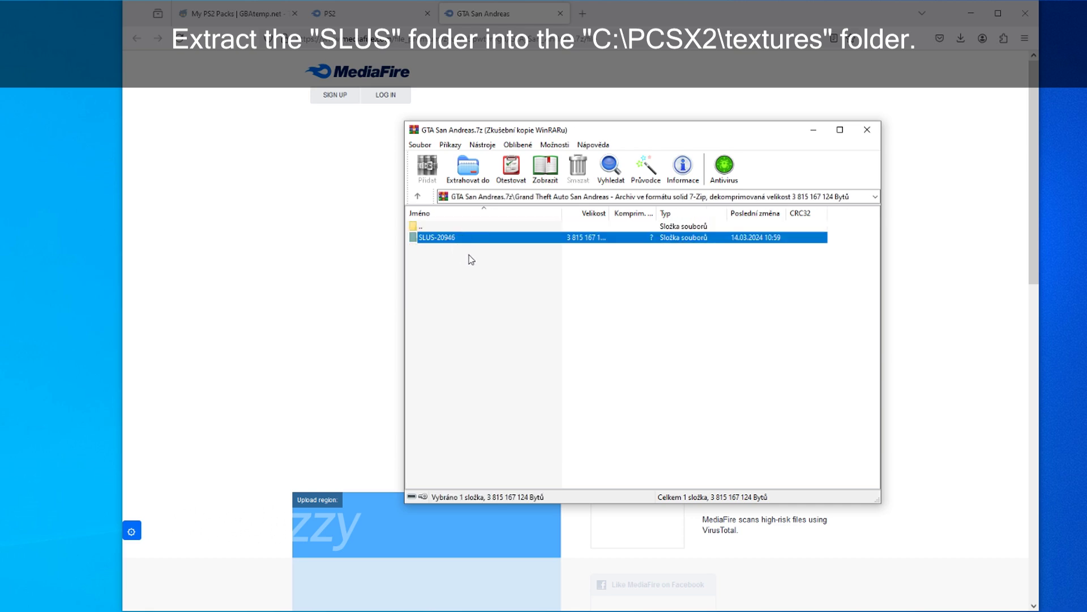
Switch to File Explorer and open the textures folder inside C:\PCSX2.
key("alt+Tab")
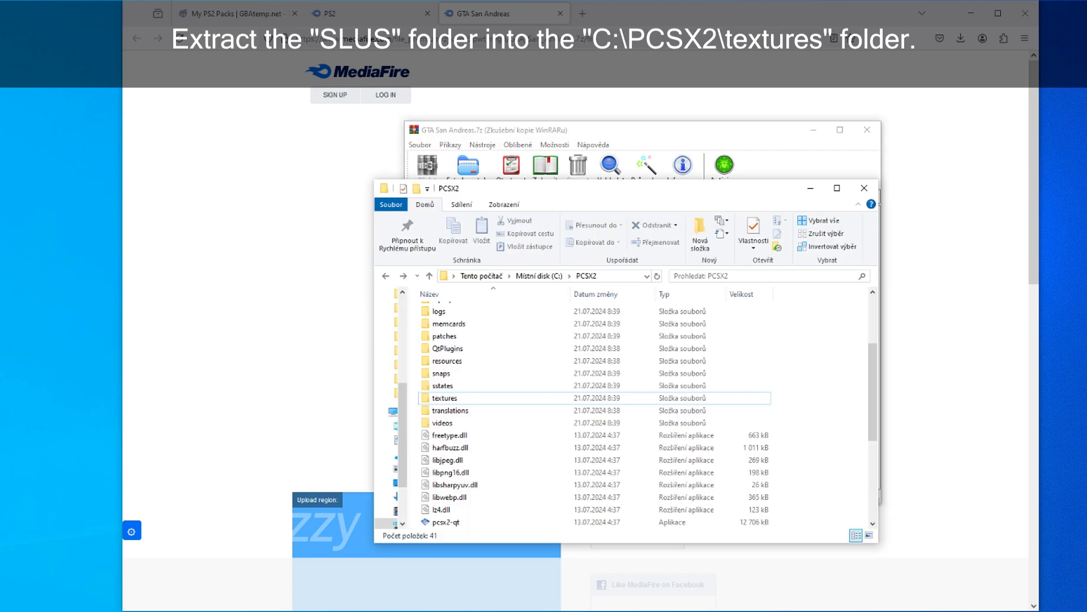
left_click_drag(529, 191, 536, 266)
scroll(537, 267, "up", 3)
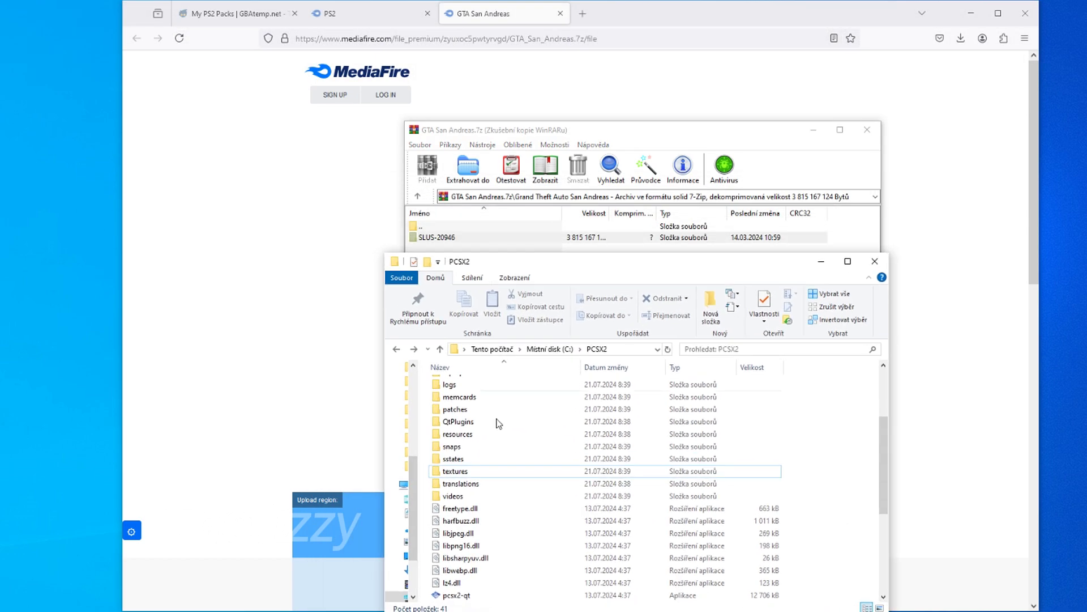
left_click(624, 350)
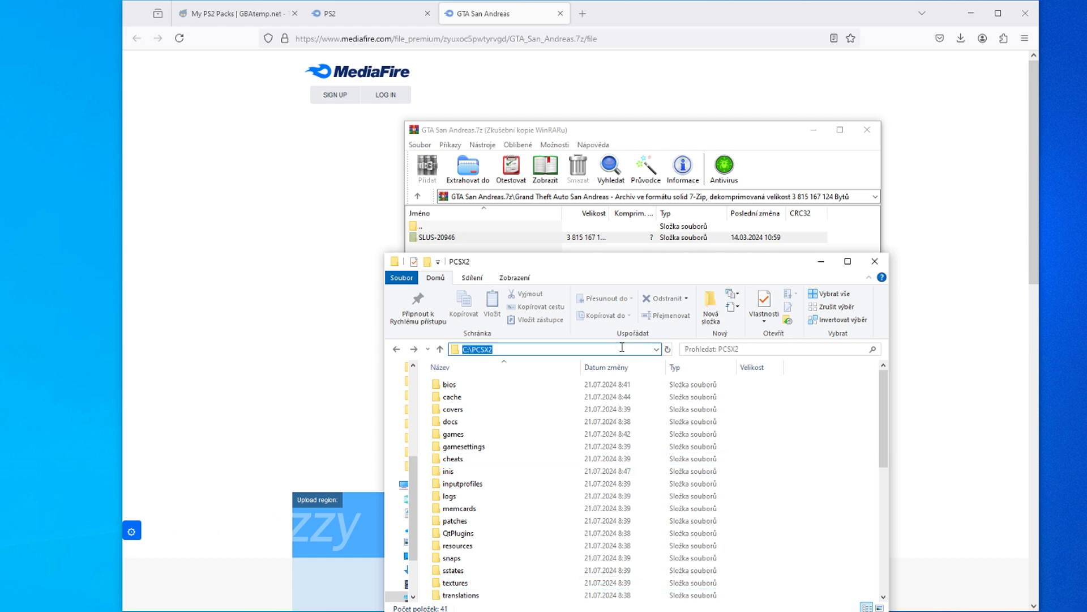
left_click(841, 385)
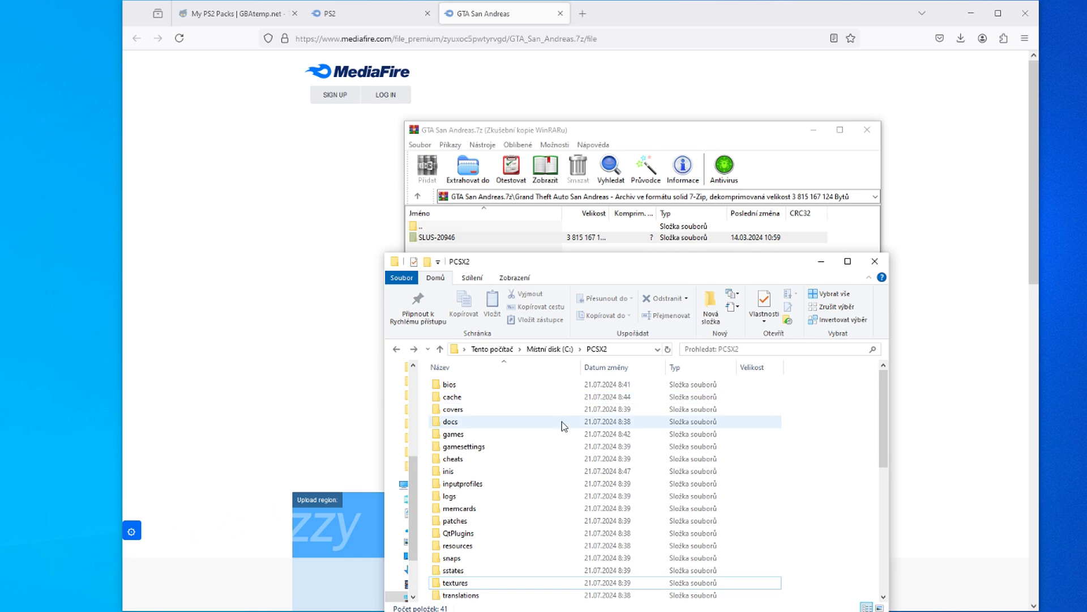
scroll(466, 524, "down", 2)
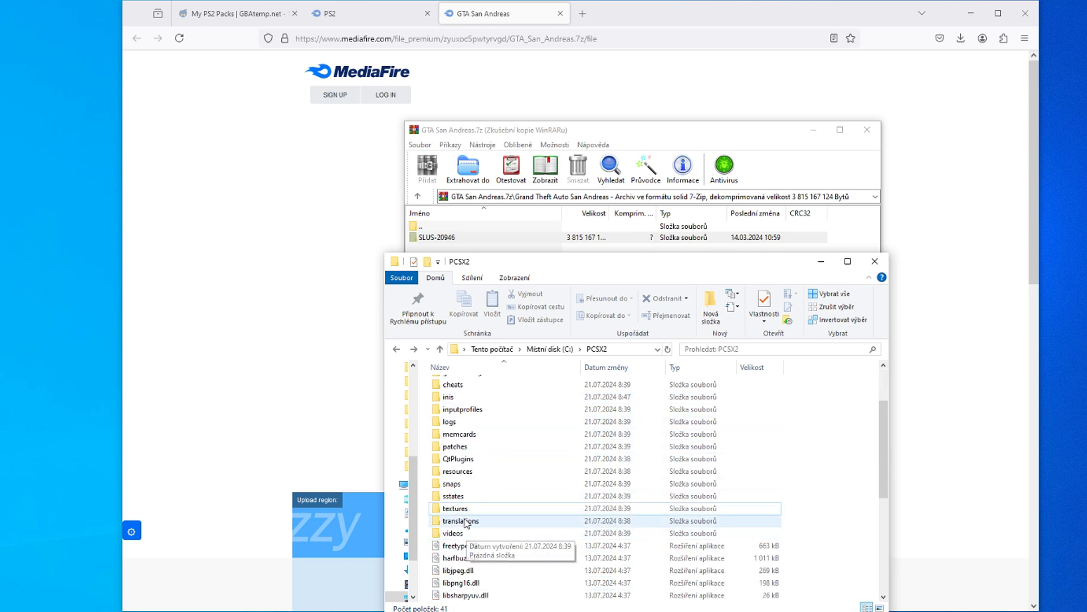
left_click(457, 510)
scroll(457, 509, "down", 2)
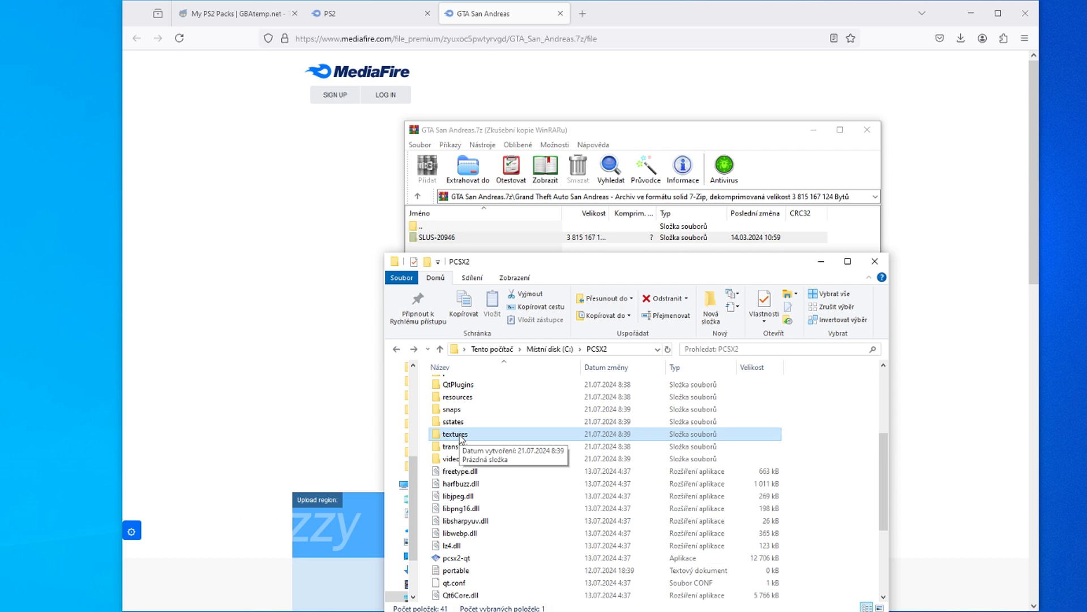
double_click(460, 436)
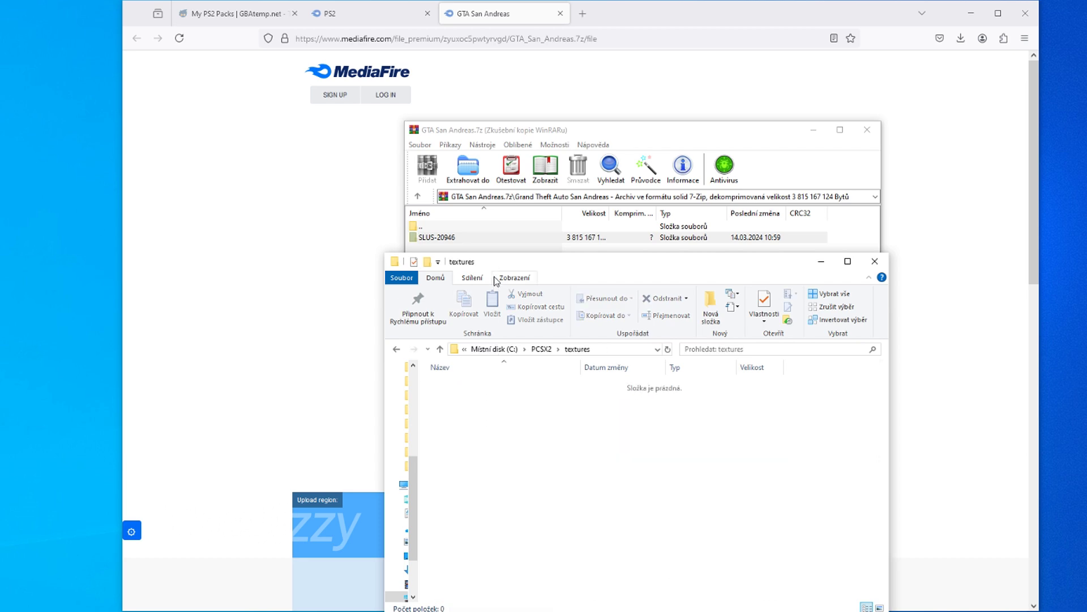
Extract the SLUS-20946 folder from the archive into C:\PCSX2\textures.
left_click_drag(490, 262, 648, 261)
left_click(451, 241)
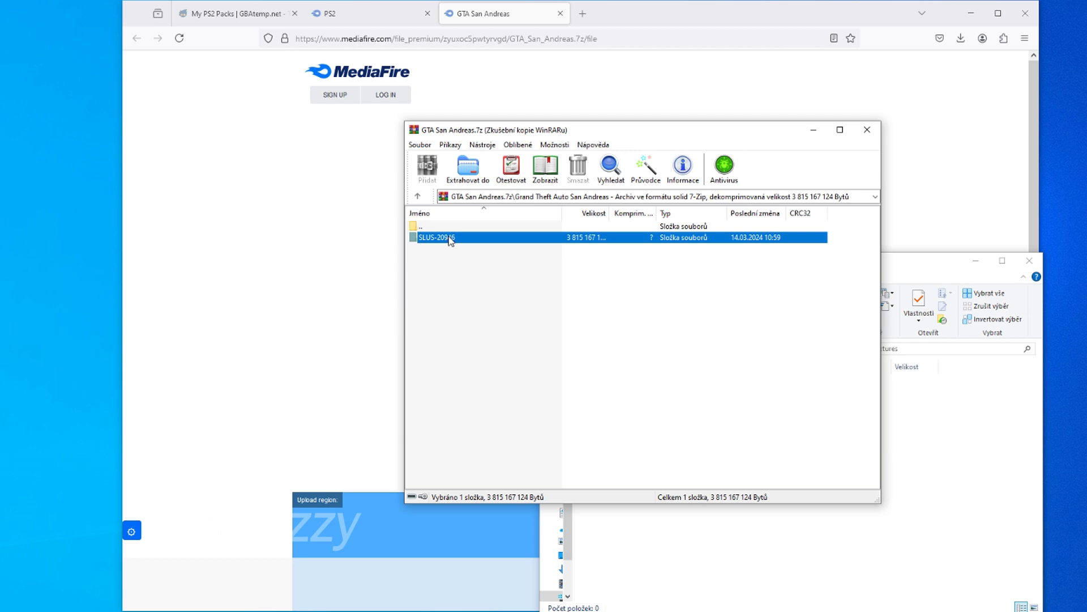
left_click_drag(451, 242, 843, 528)
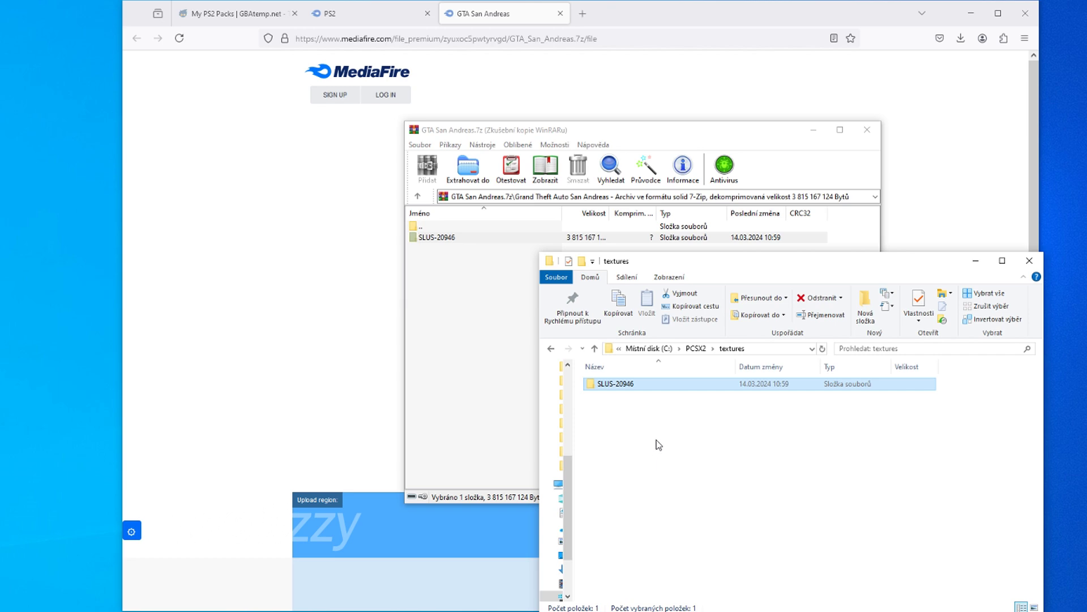
left_click(656, 440)
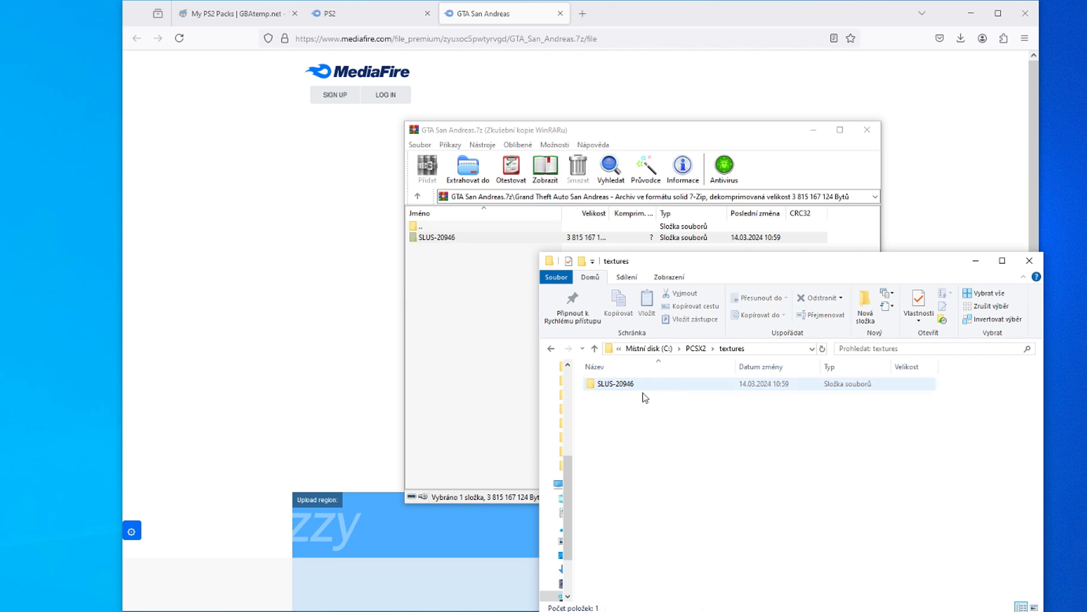
Close the folder and archive windows, return to PCSX2 and enable Load Textures in the Texture Replacement settings.
left_click(1029, 262)
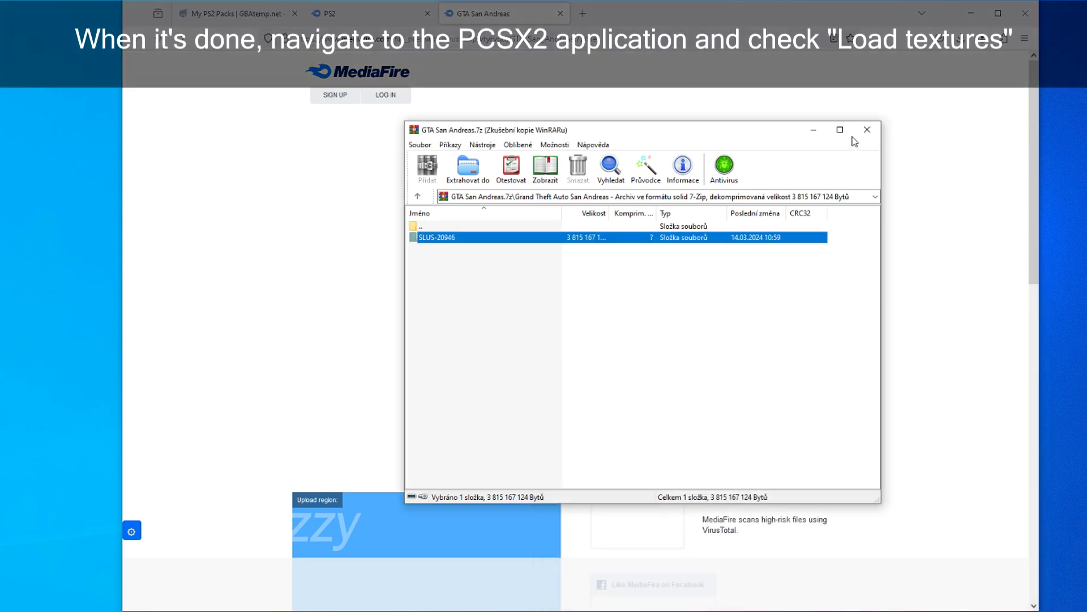
left_click(867, 130)
left_click(970, 13)
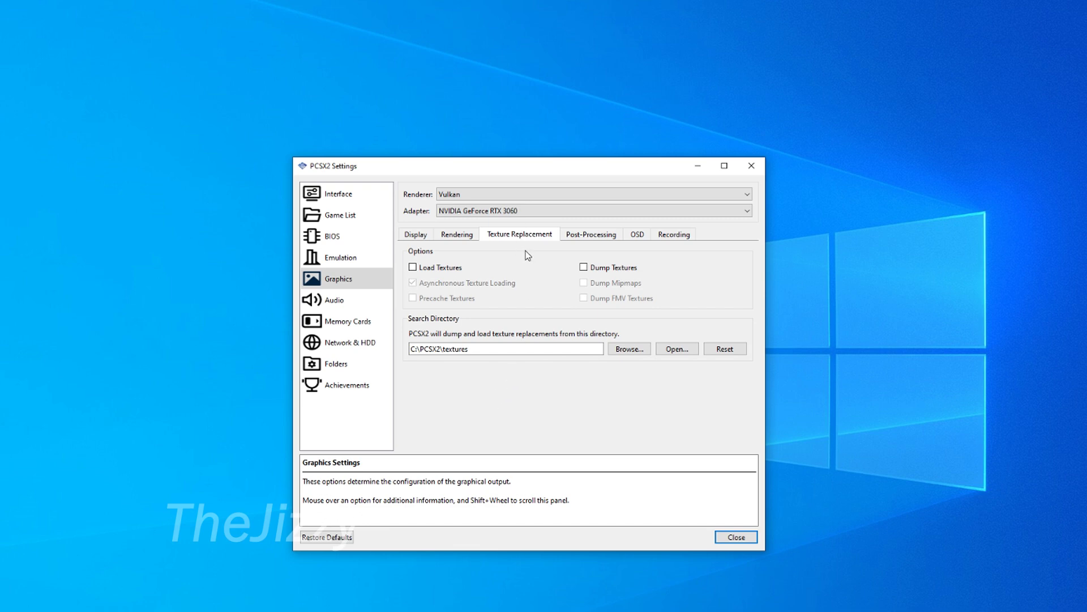
left_click(433, 270)
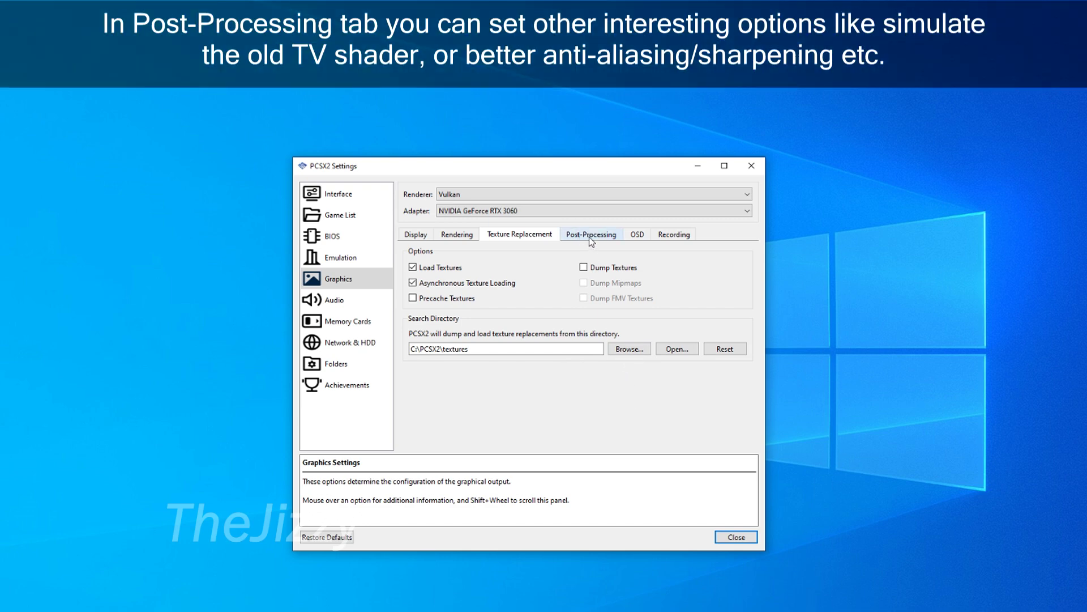
Review the Post-Processing options for Contrast Adaptive Sharpening, FXAA, Shade Boost and TV Shader without changing them.
left_click(591, 237)
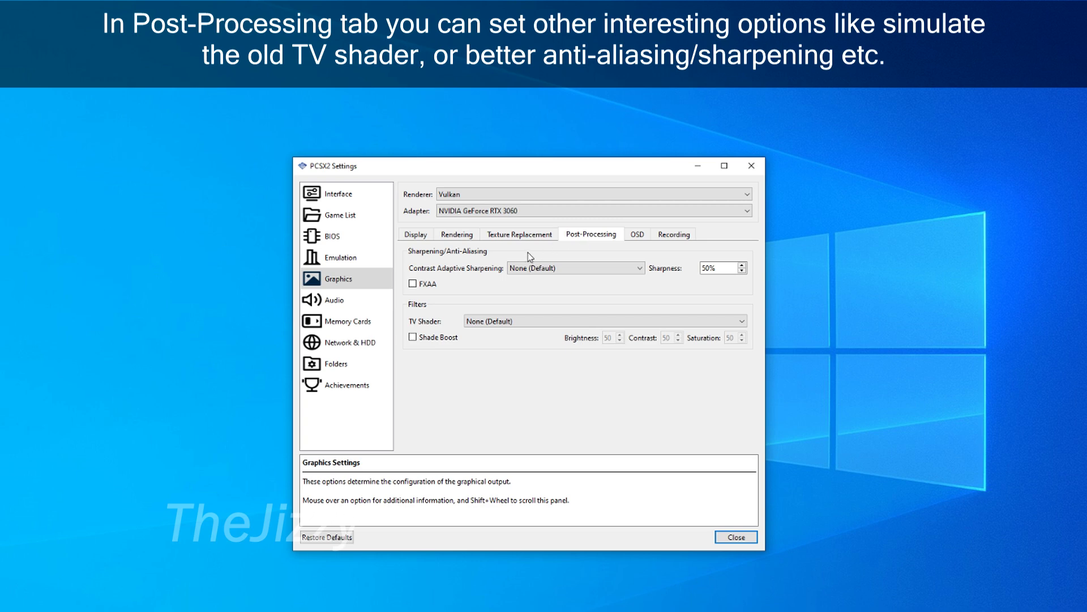
left_click(564, 268)
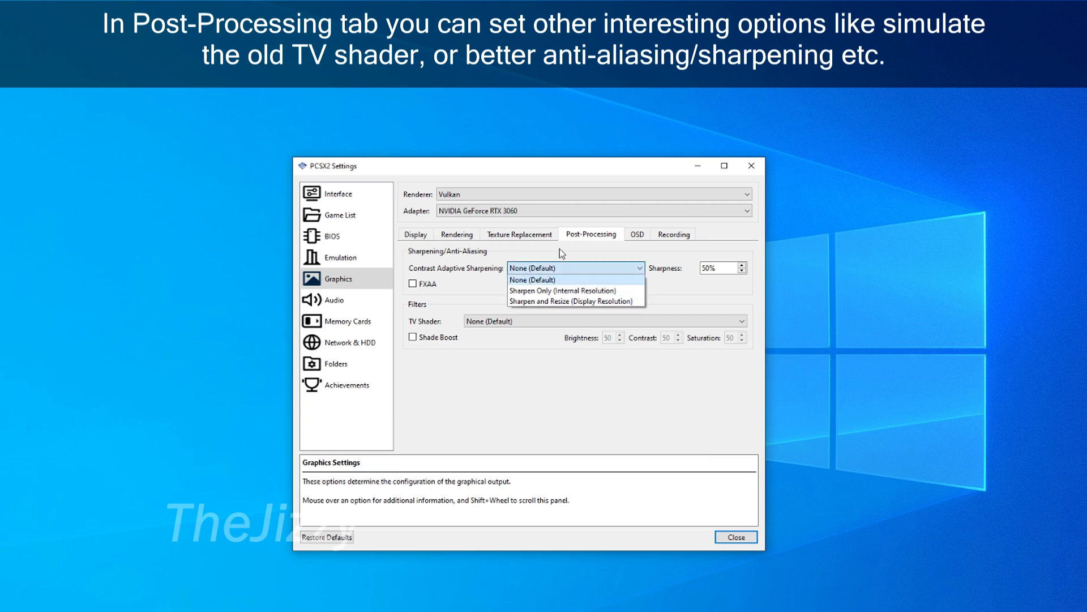
left_click(560, 250)
mouse_move(435, 287)
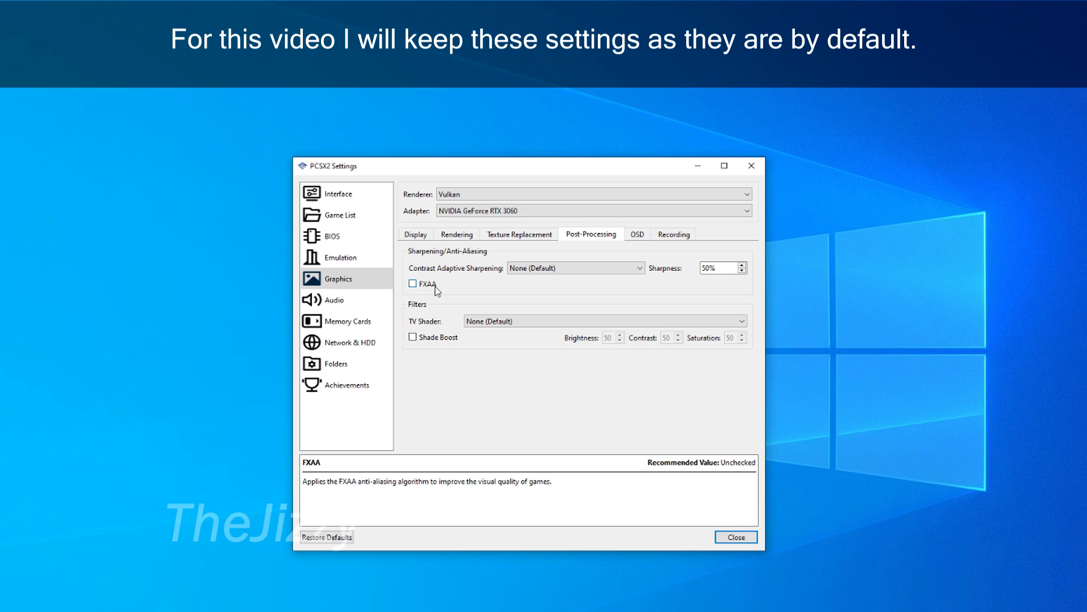
mouse_move(447, 337)
mouse_move(510, 323)
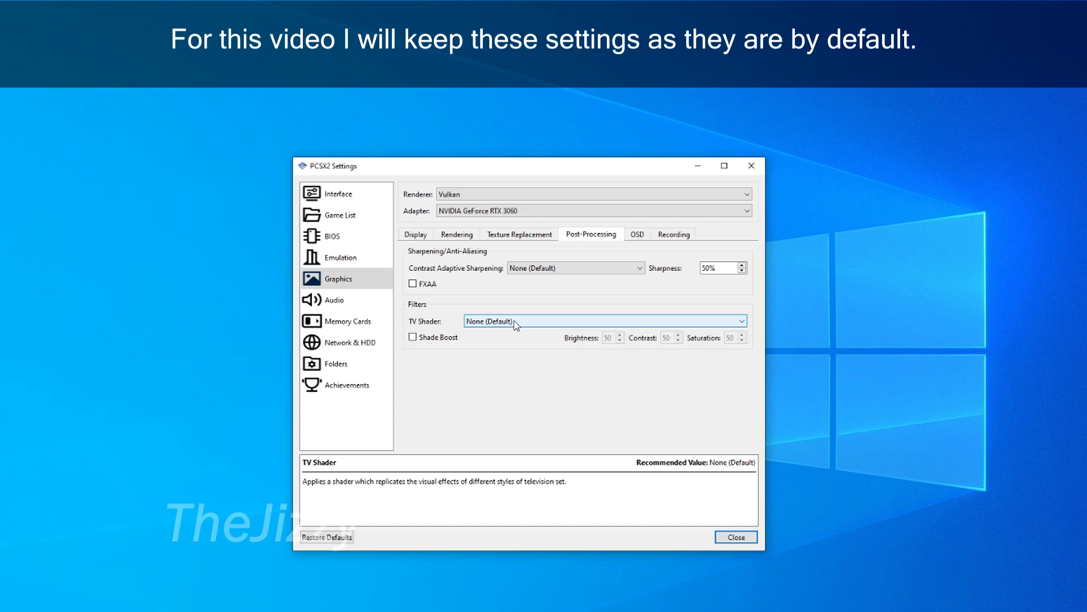
left_click(516, 323)
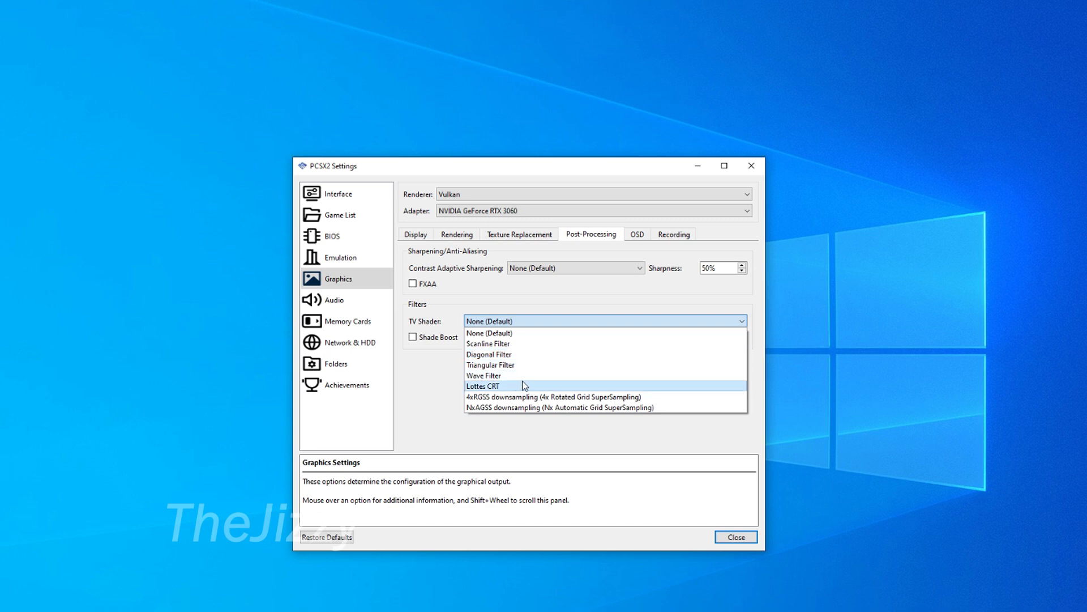
left_click(539, 306)
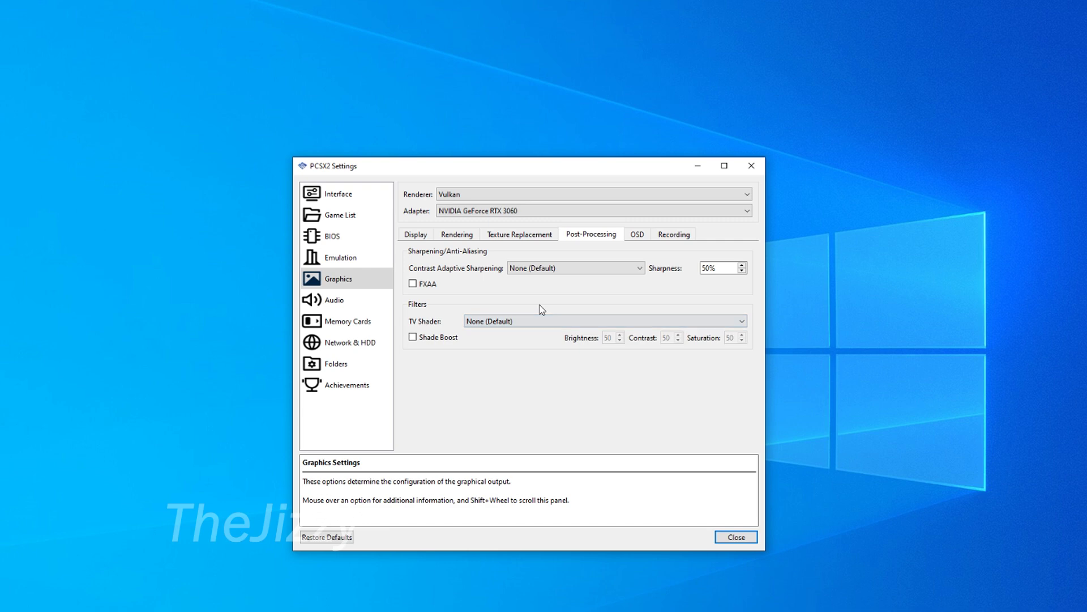
Enable Show FPS in the on-screen display graphics settings.
left_click(644, 233)
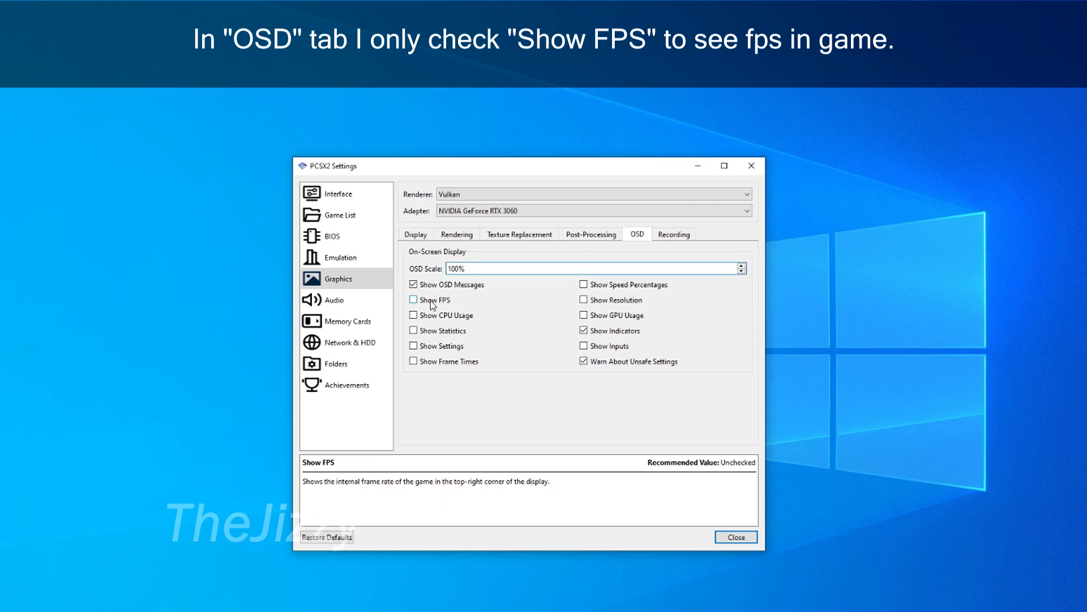
left_click(414, 300)
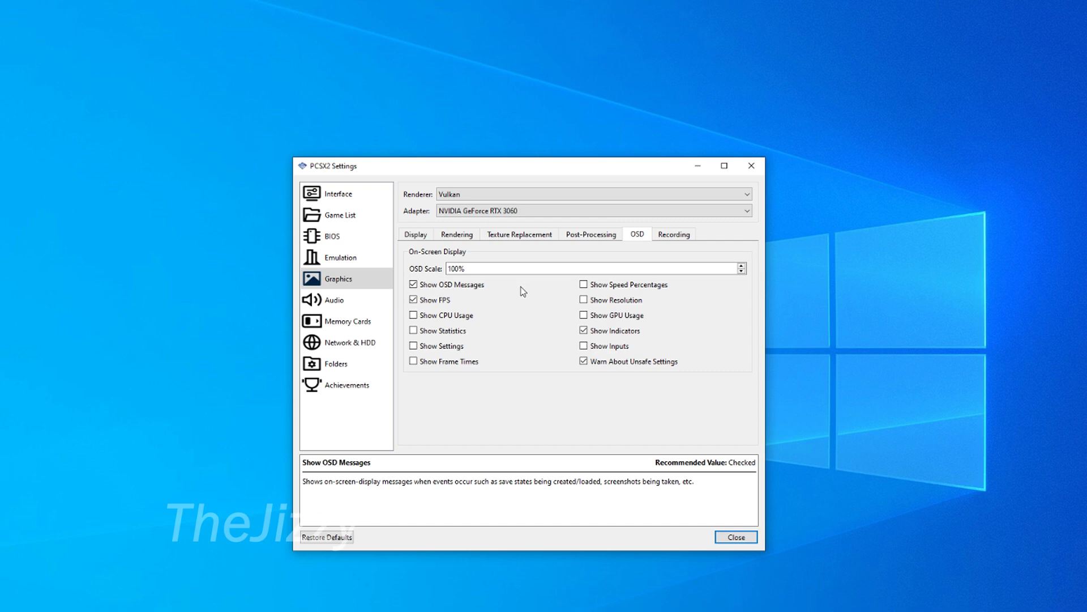
Review the Recording, Audio, Memory Cards, Network & HDD and Folders settings without changing them, and close the settings window.
left_click(675, 233)
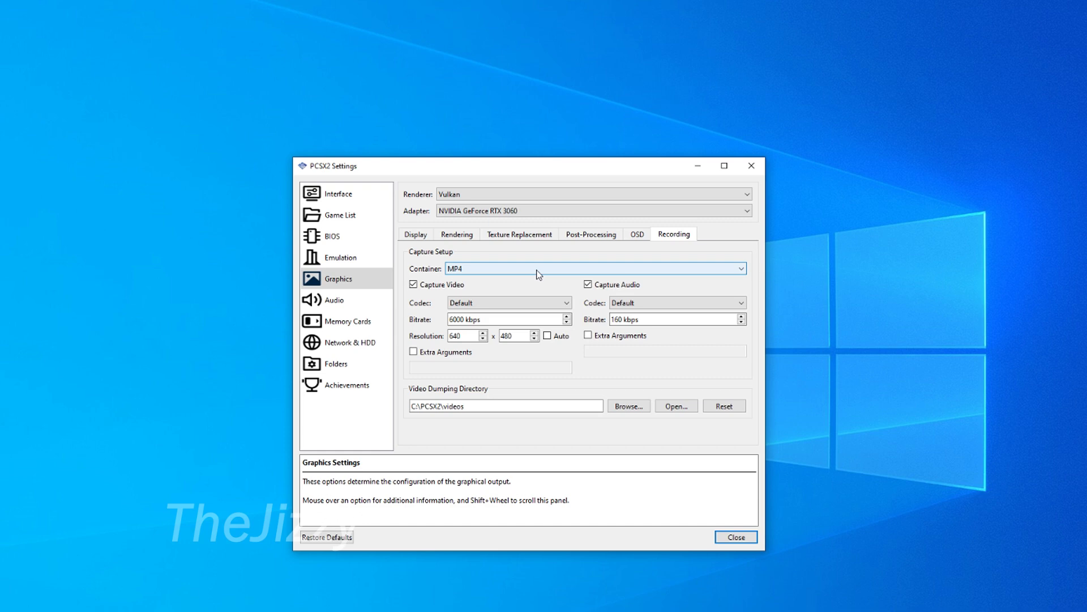
left_click(348, 304)
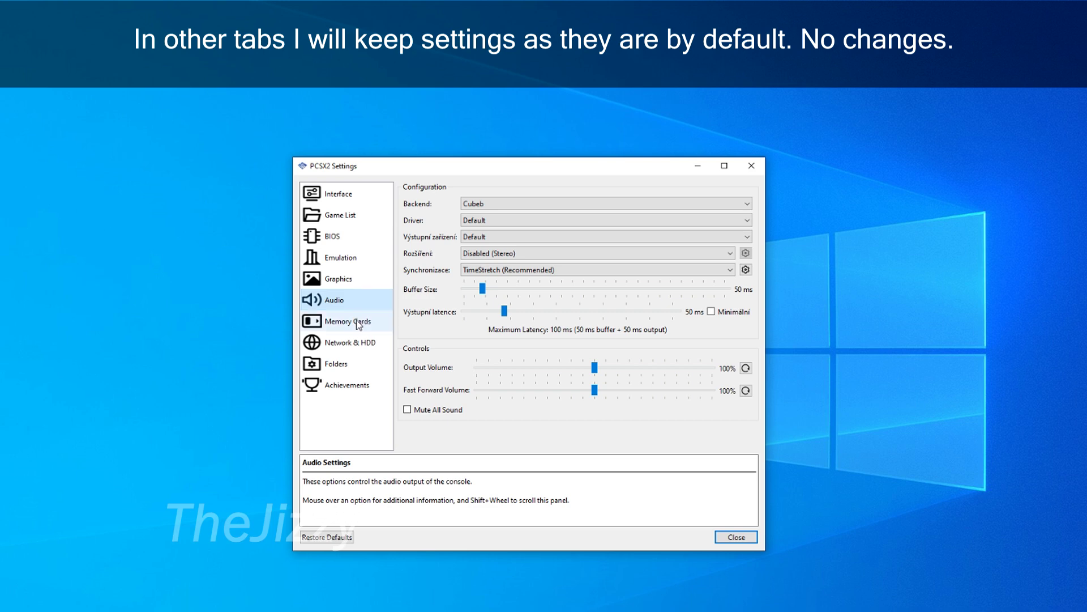
left_click(359, 324)
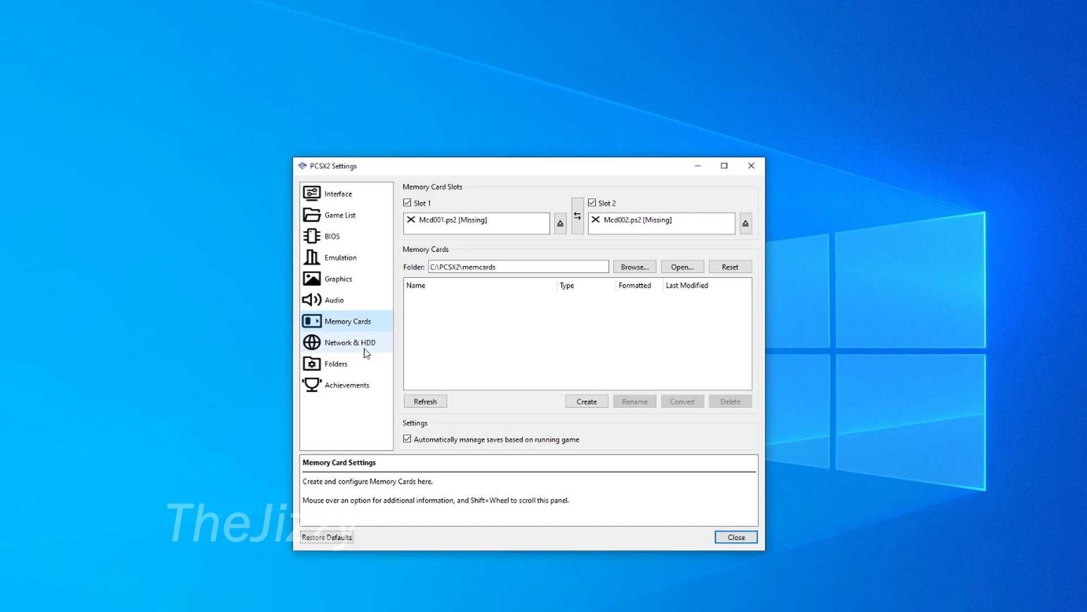
left_click(364, 346)
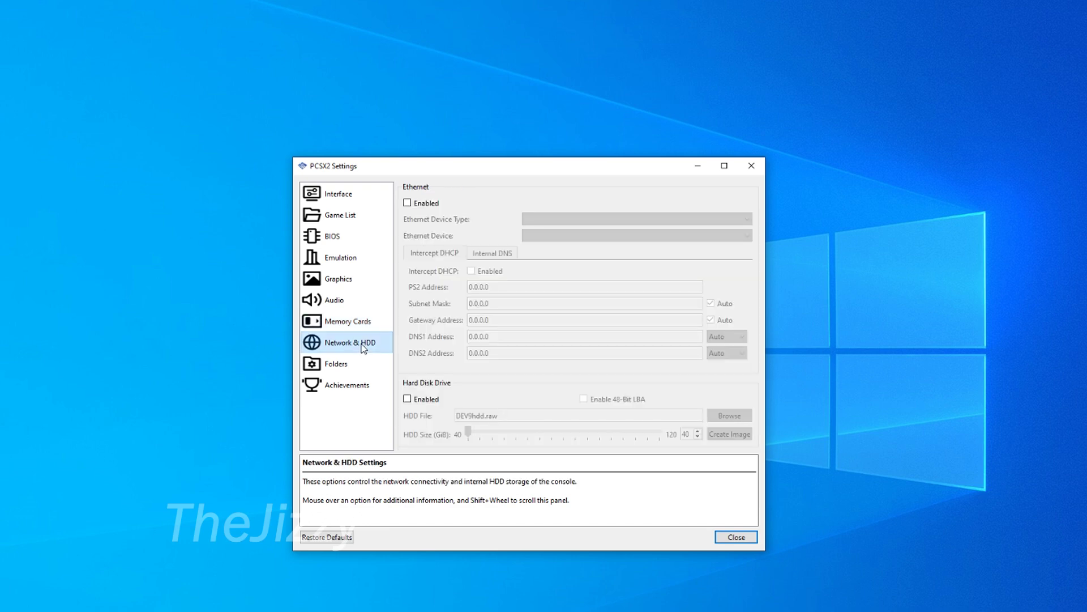
left_click(356, 365)
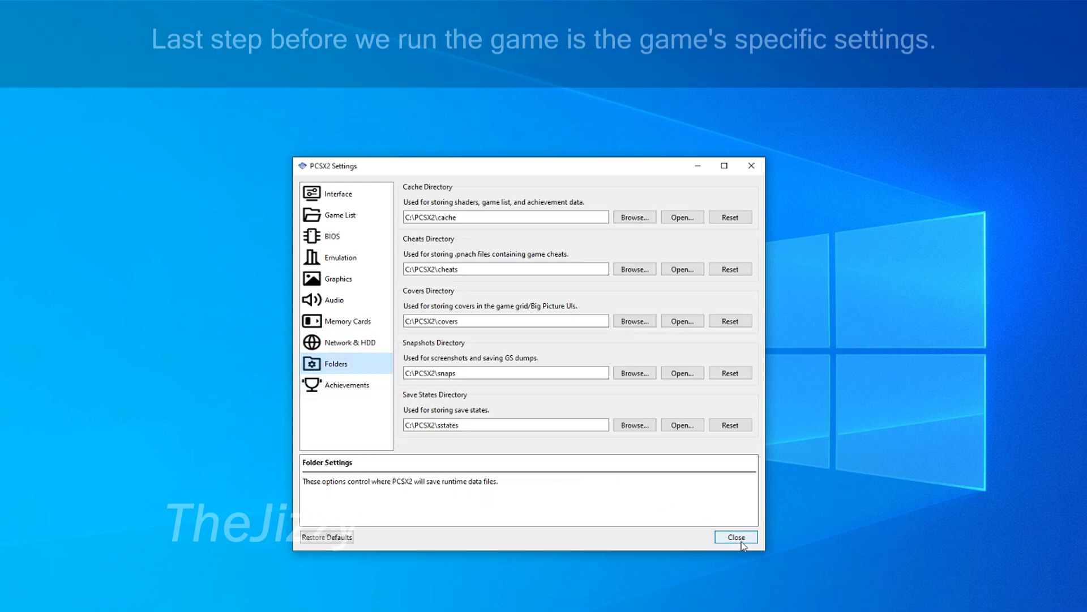
left_click(737, 538)
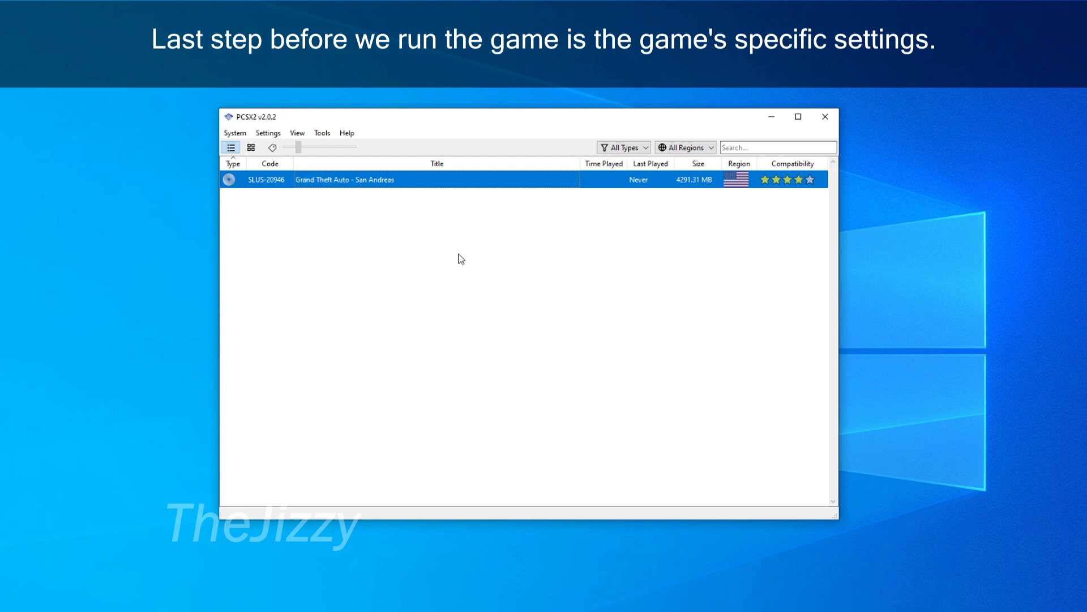
Open the properties of Grand Theft Auto - San Andreas and enable the Widescreen 16:9, No-Interlacing and Remove Radiosity Filter patches.
right_click(311, 183)
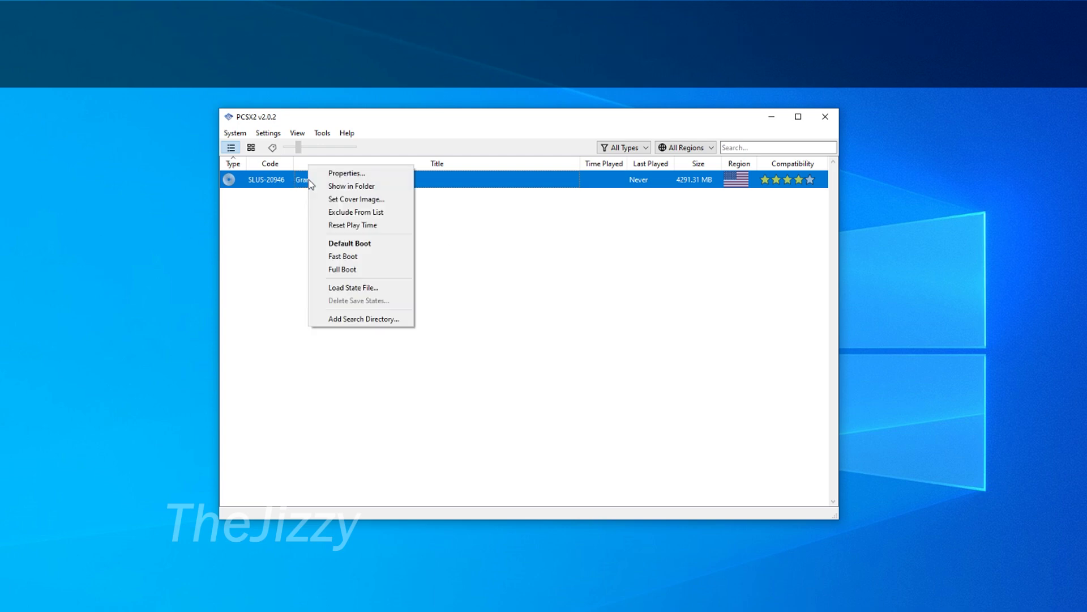
left_click(366, 171)
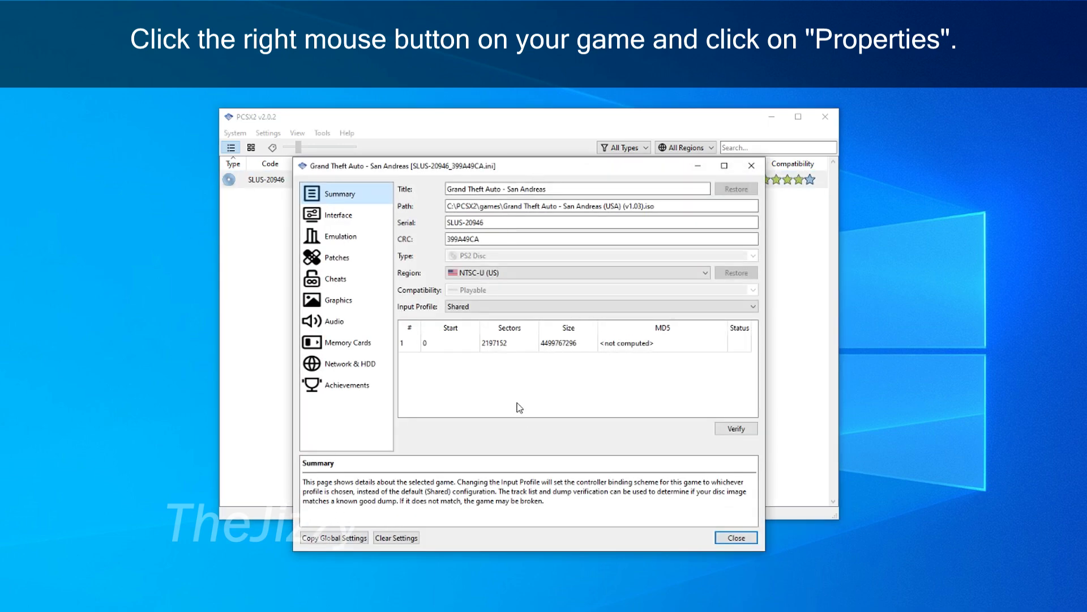
left_click(354, 215)
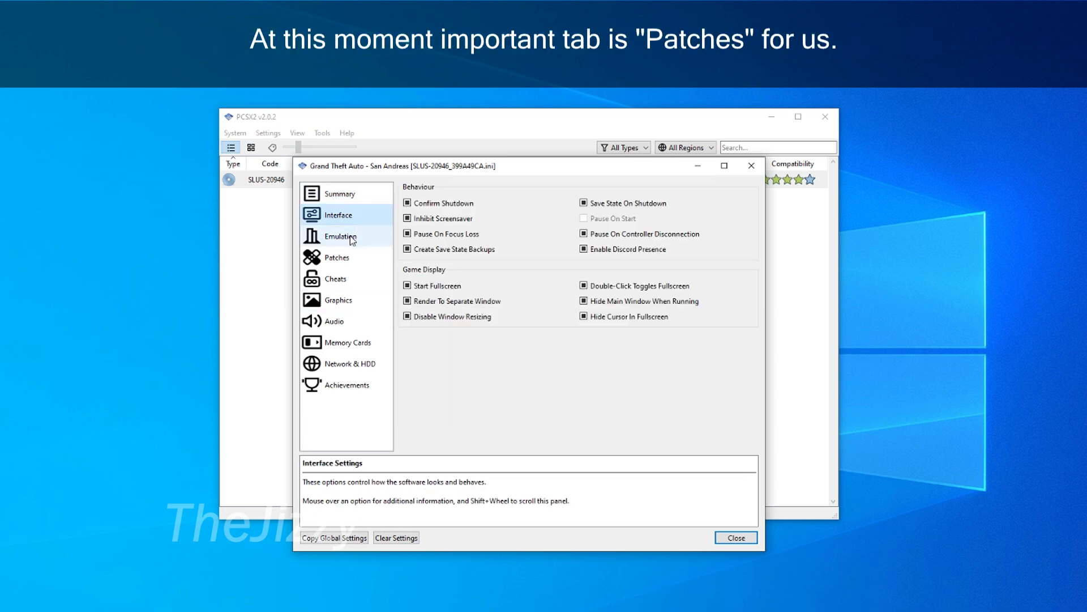
left_click(352, 241)
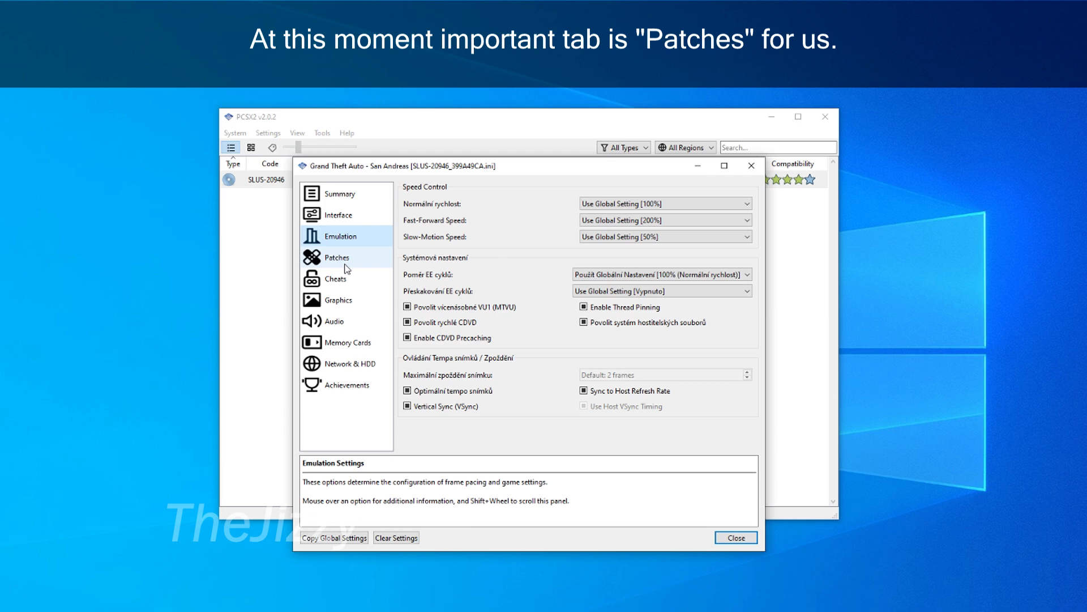
left_click(347, 264)
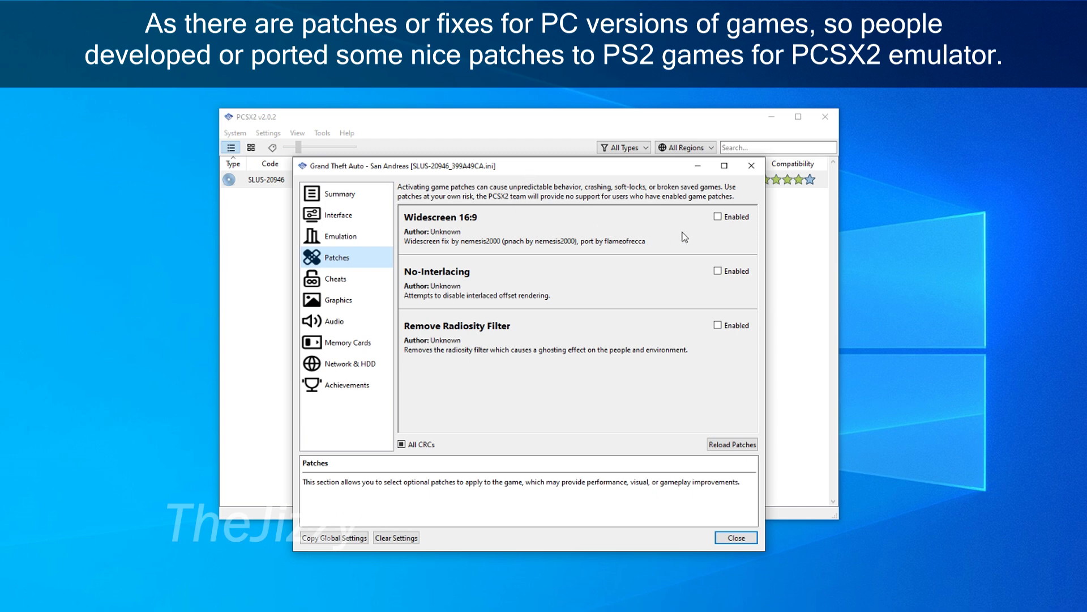
left_click(718, 216)
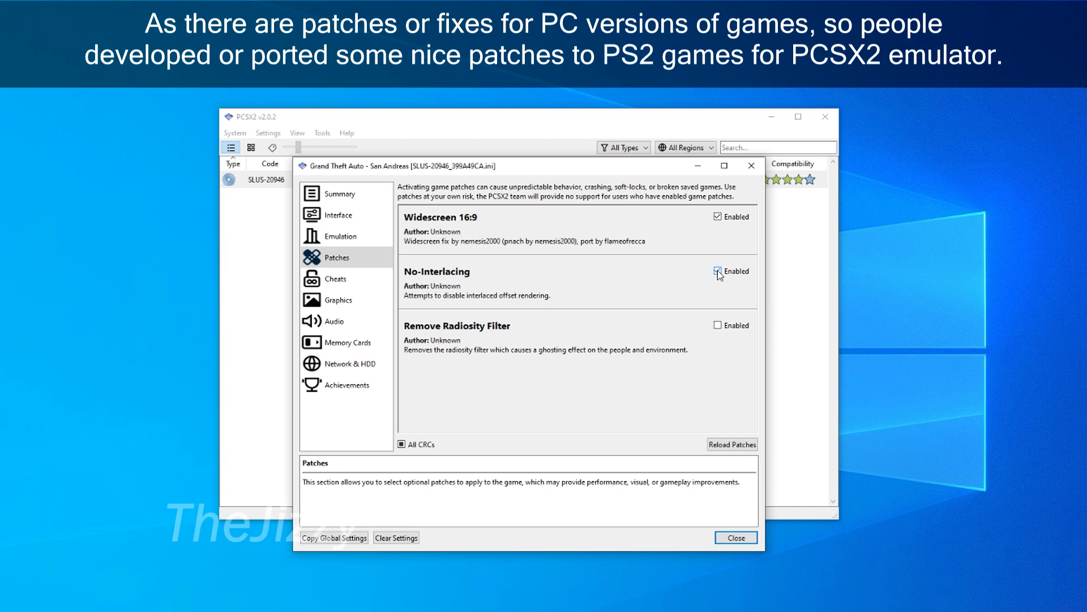
left_click(718, 325)
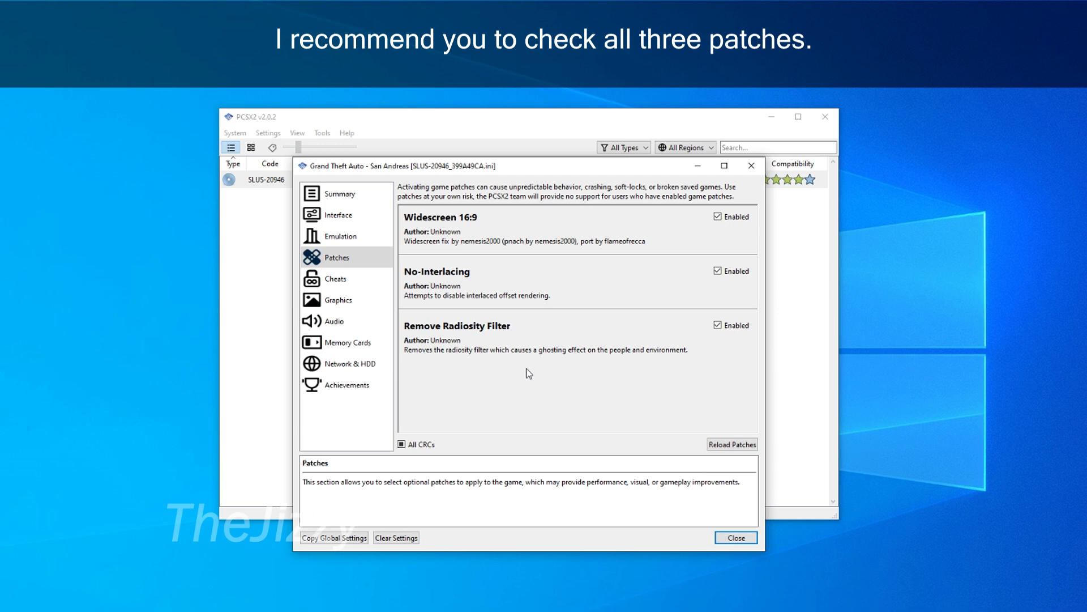
Review the game's Cheats and Graphics settings without changing them, and close its properties window.
left_click(344, 279)
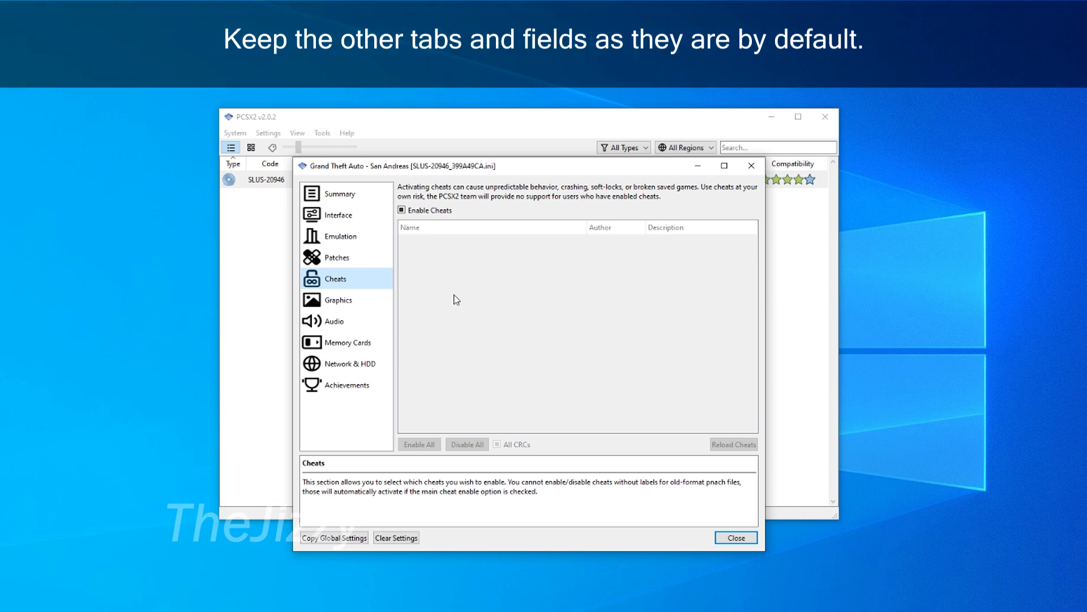
left_click(341, 303)
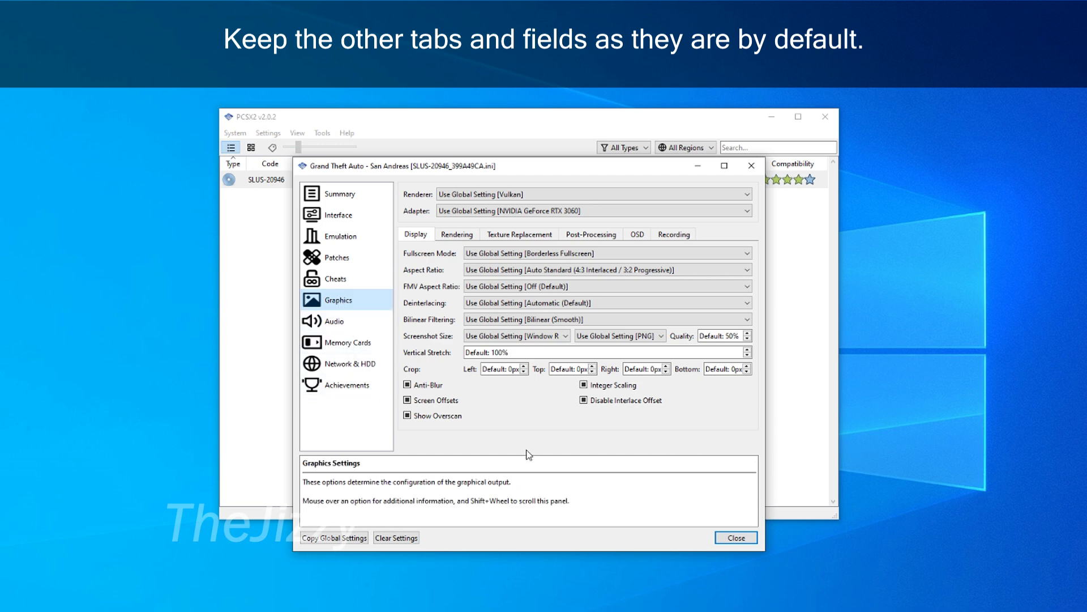
left_click(736, 538)
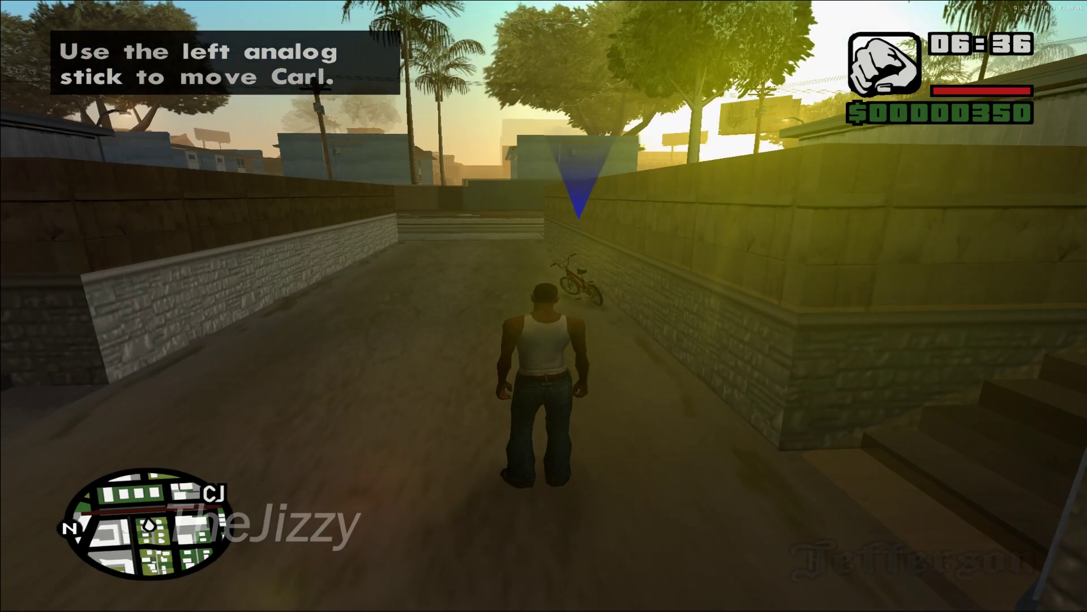
Pause the running game, open its Display settings and raise the brightness by two notches.
key("Return")
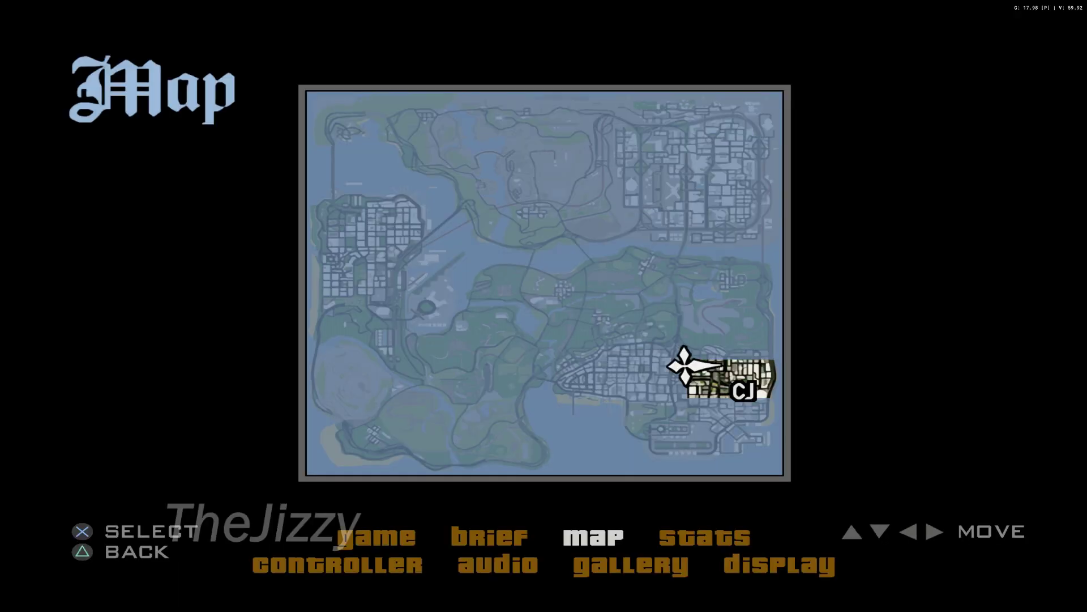
key("Right")
key("Down")
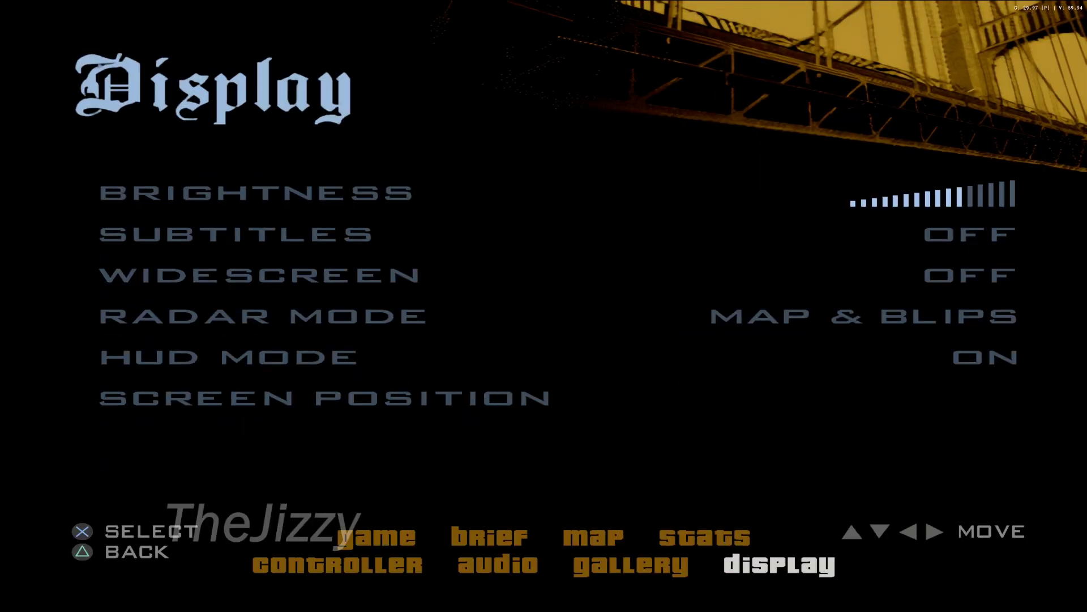
key("Return")
key("Right")
key("Right")
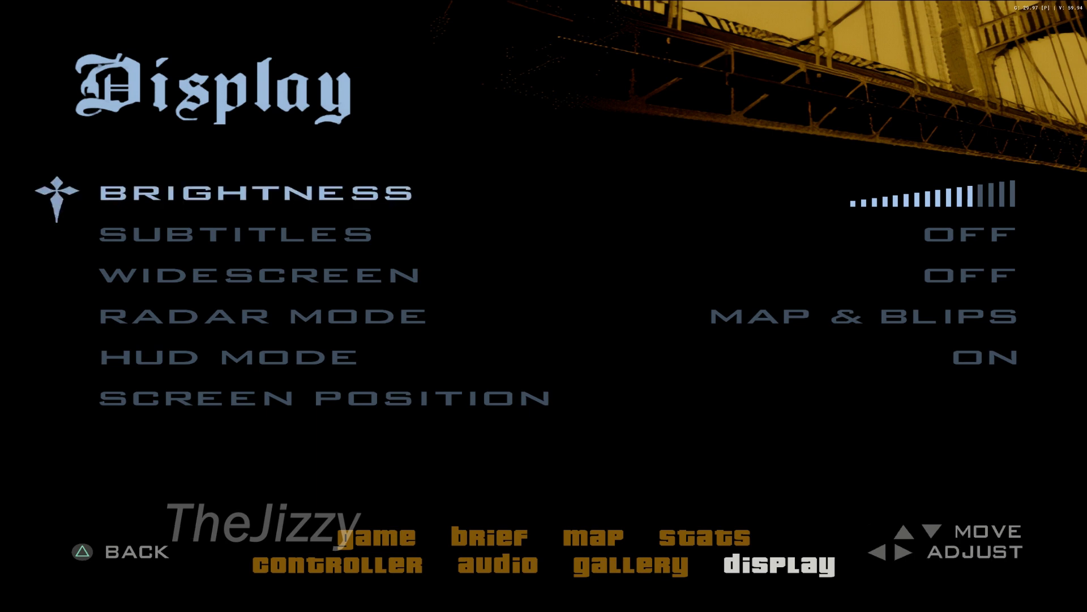
Turn on Subtitles and Widescreen in the game's Display settings and resume the game.
key("Down")
key("Return")
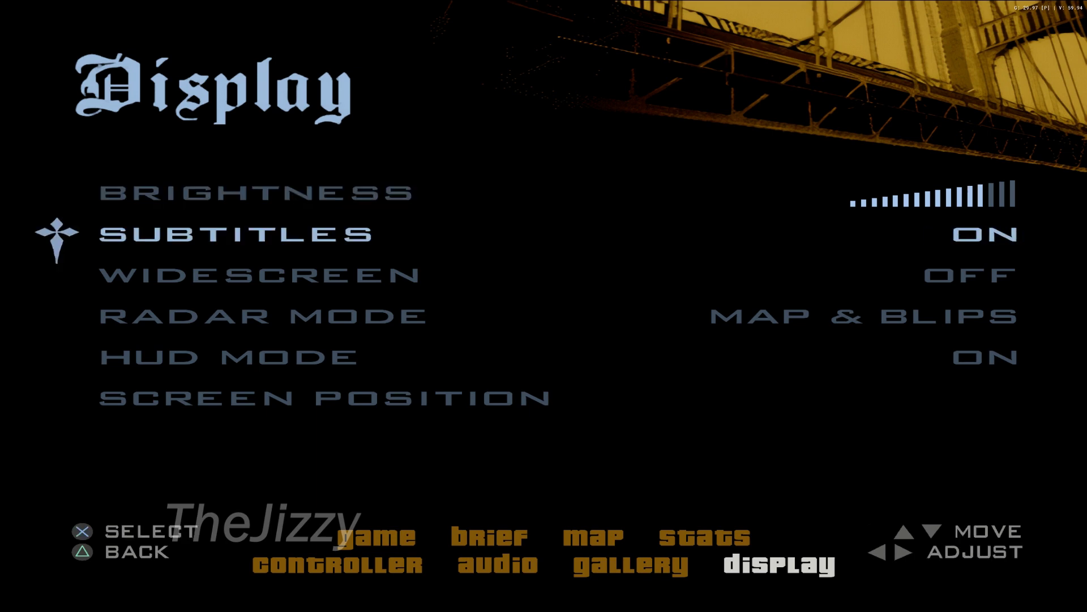
key("Down")
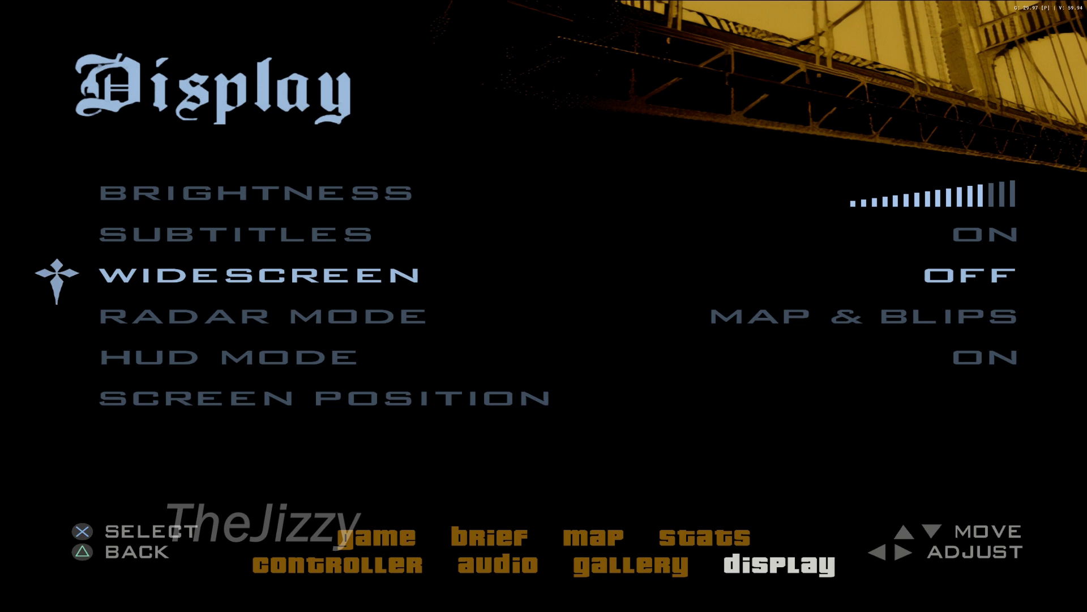
key("Return")
key("Escape")
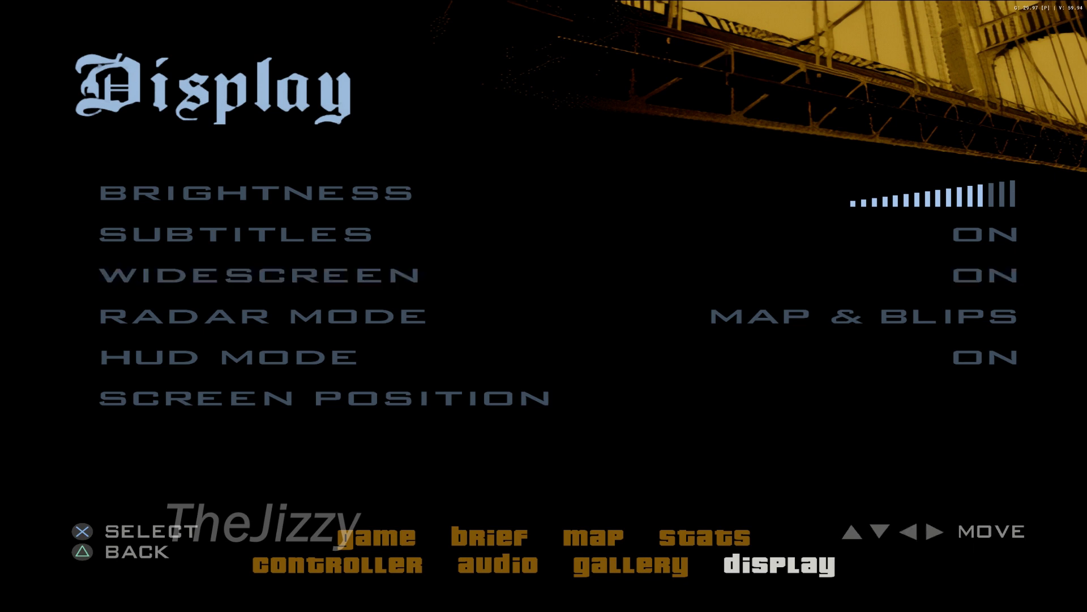
key("Escape")
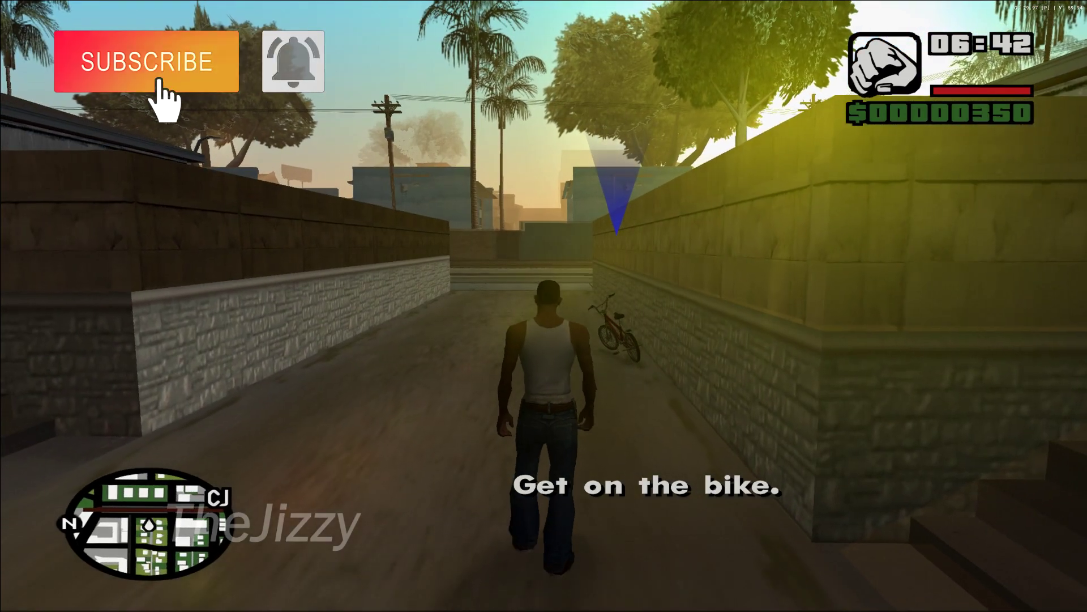
key("w")
key("w")
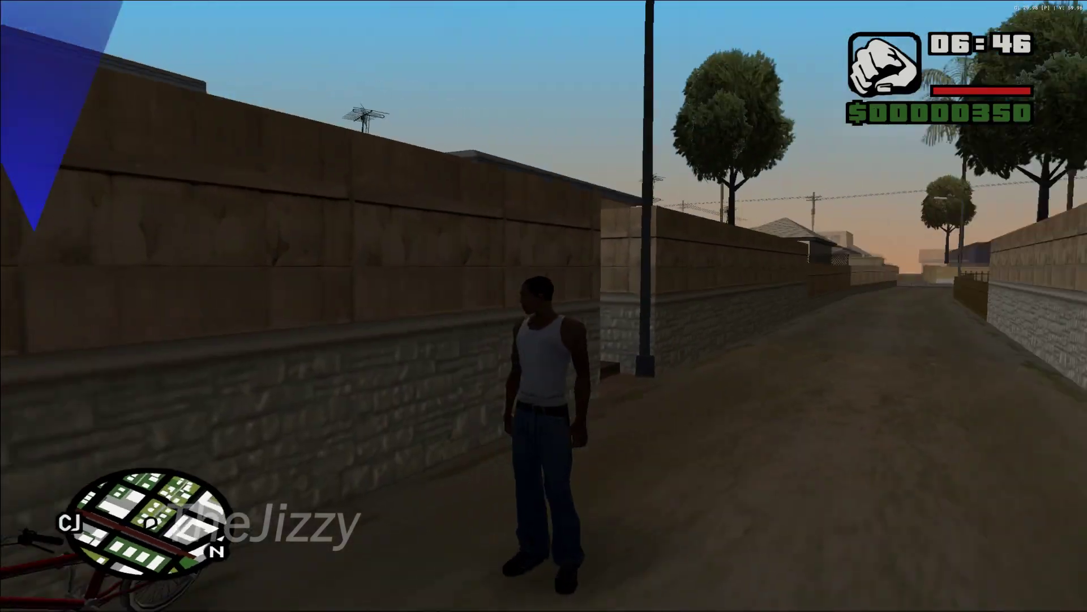
key("d")
key("w")
key("w")
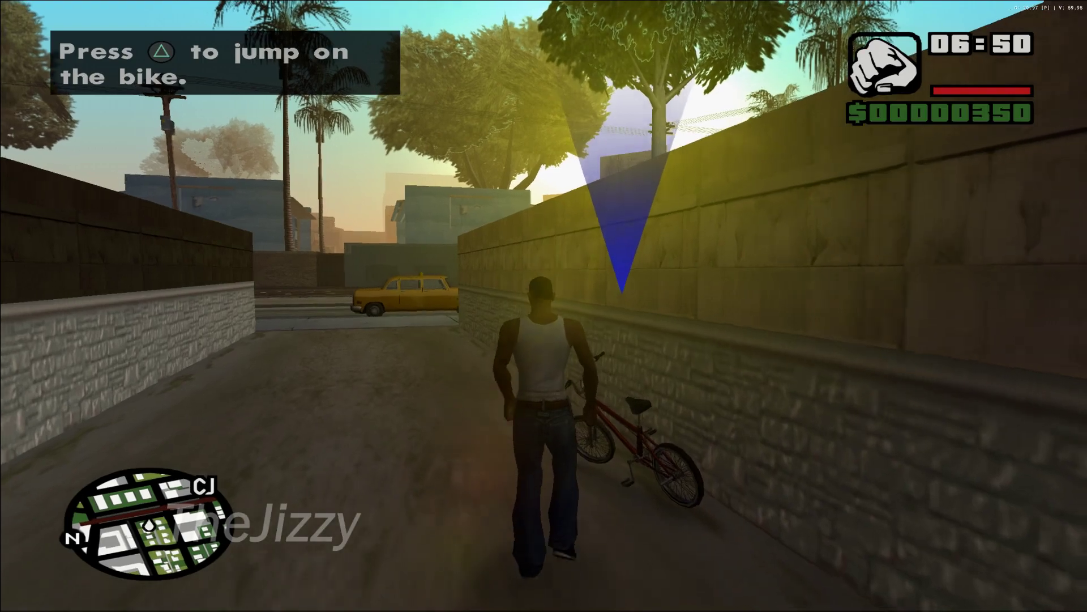
key("w")
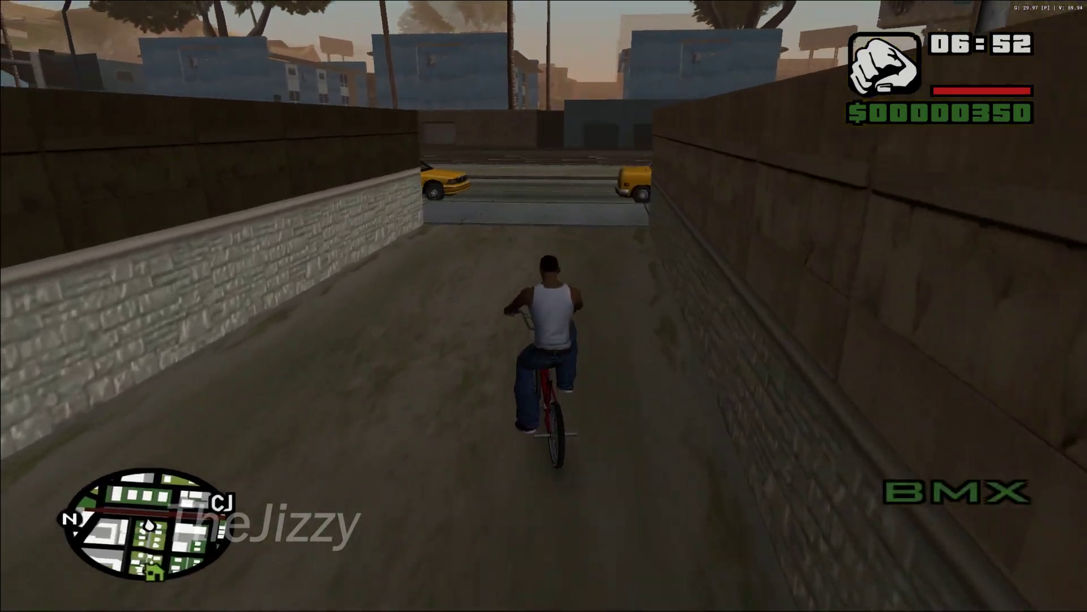
key("w")
key("a")
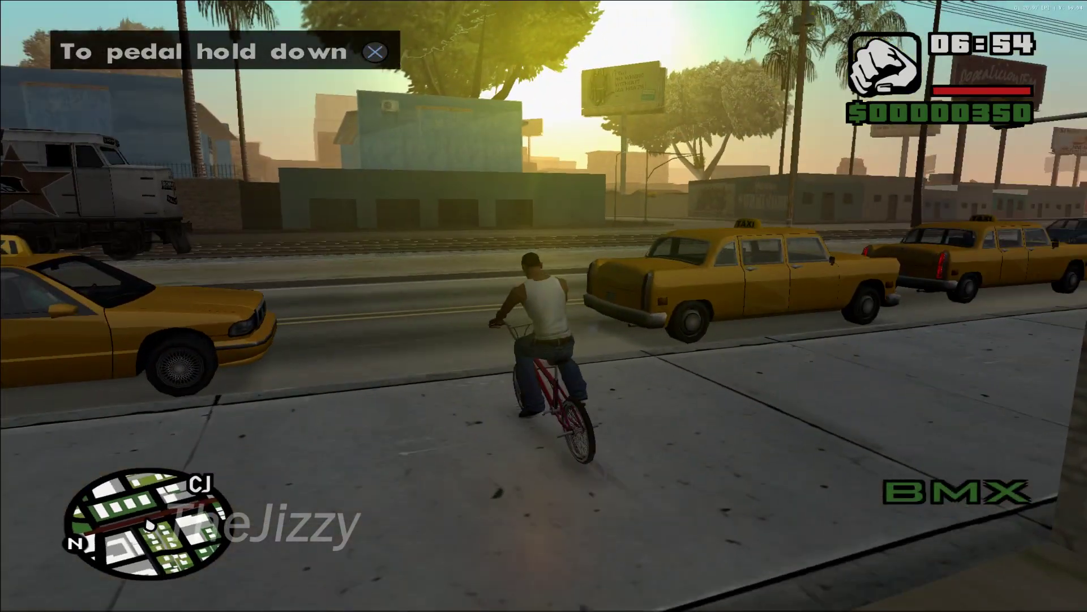
key("w")
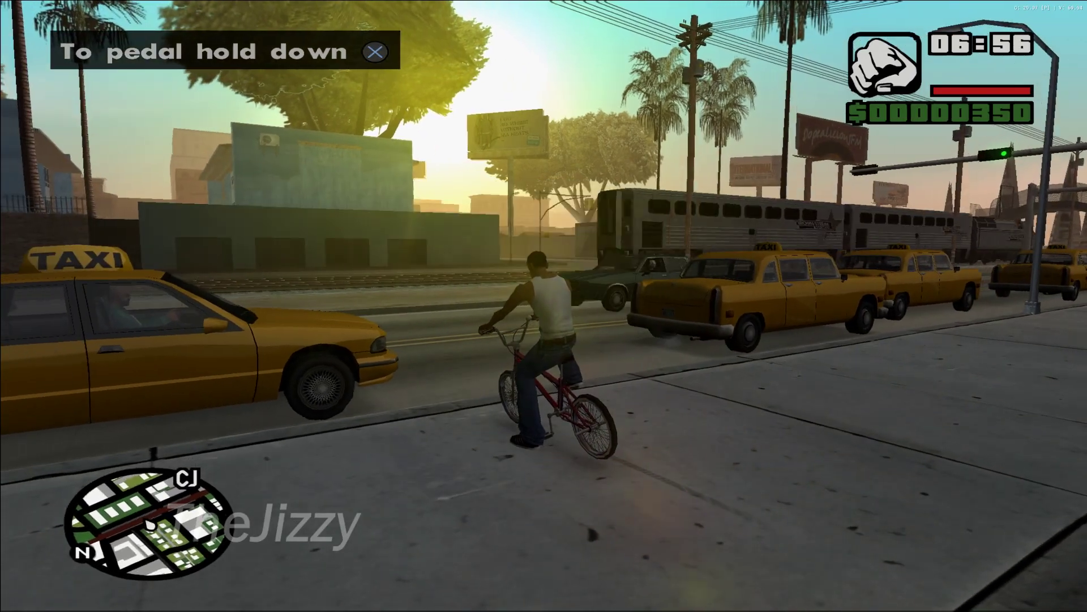
key("w")
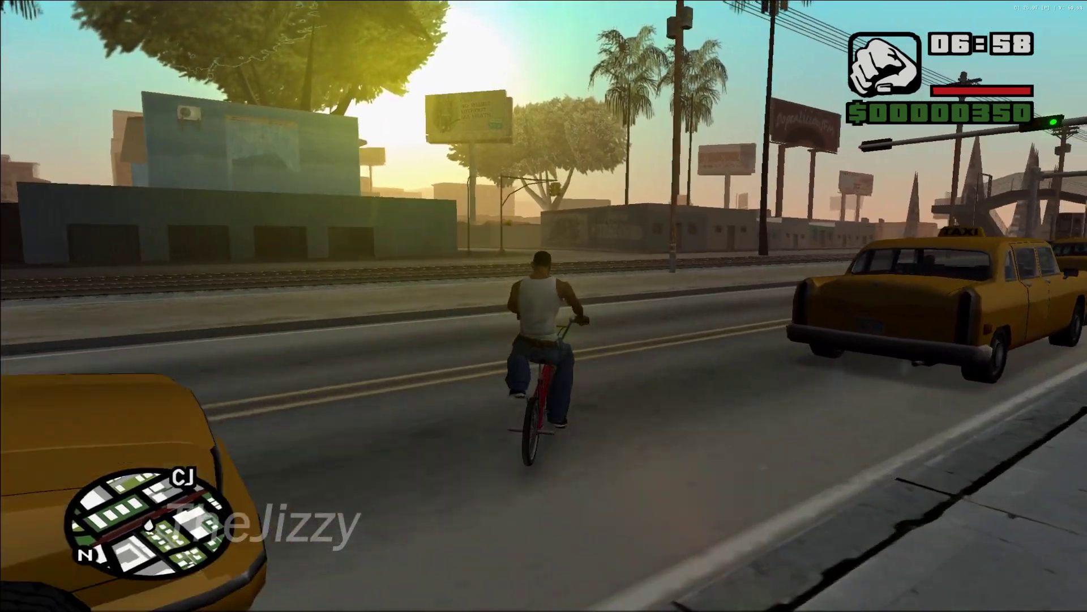
key("w")
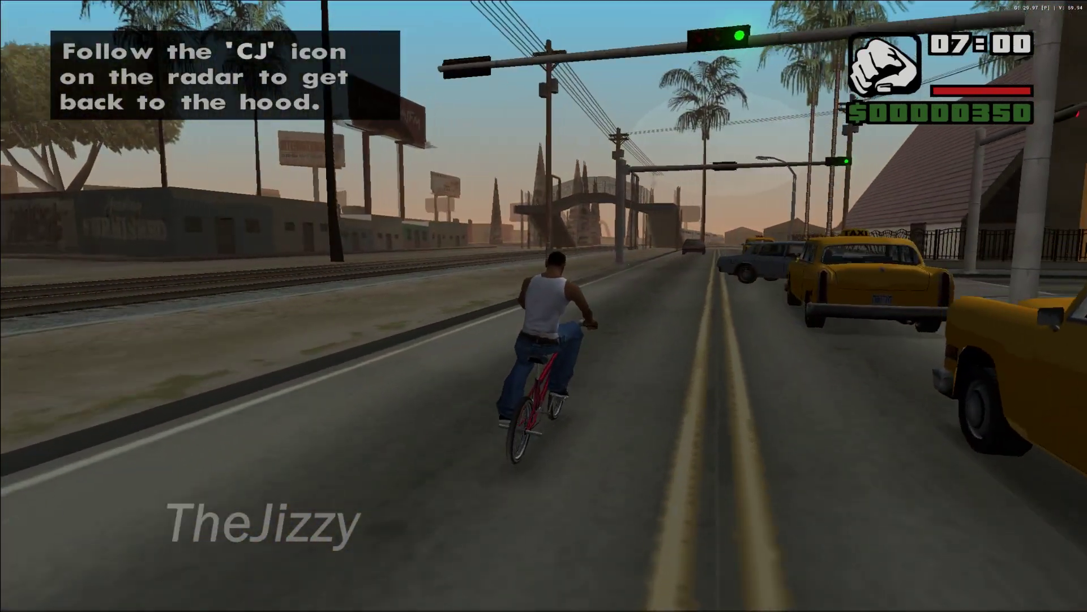
key("w")
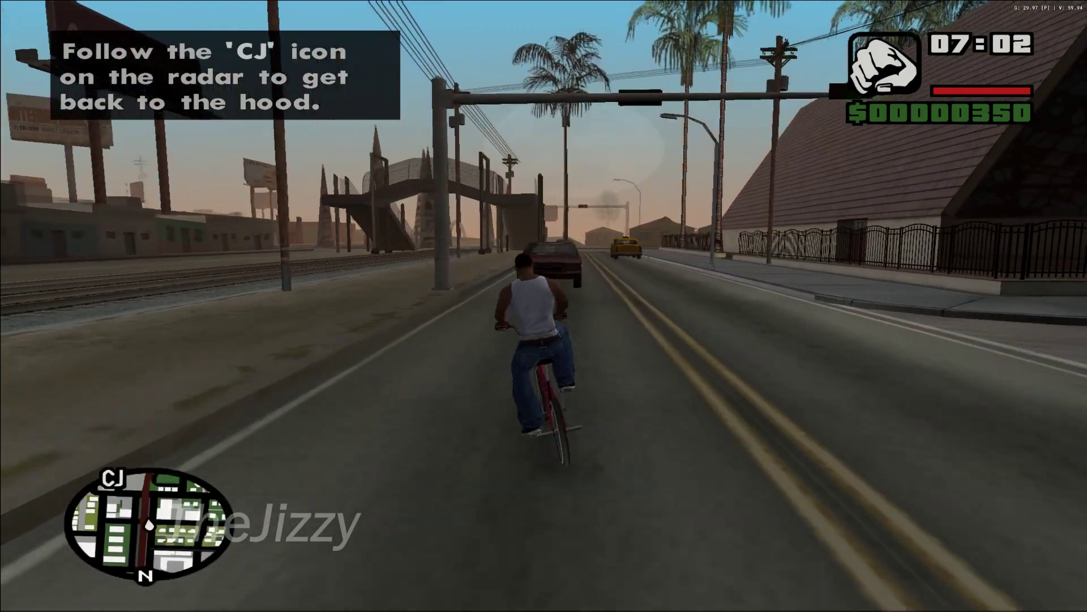
key("w")
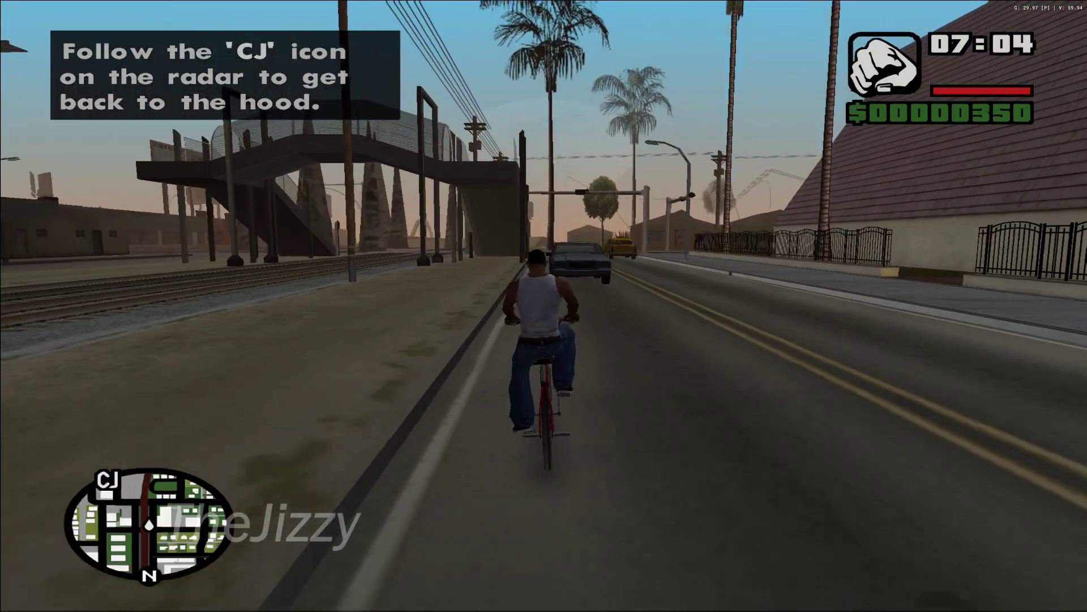
key("w")
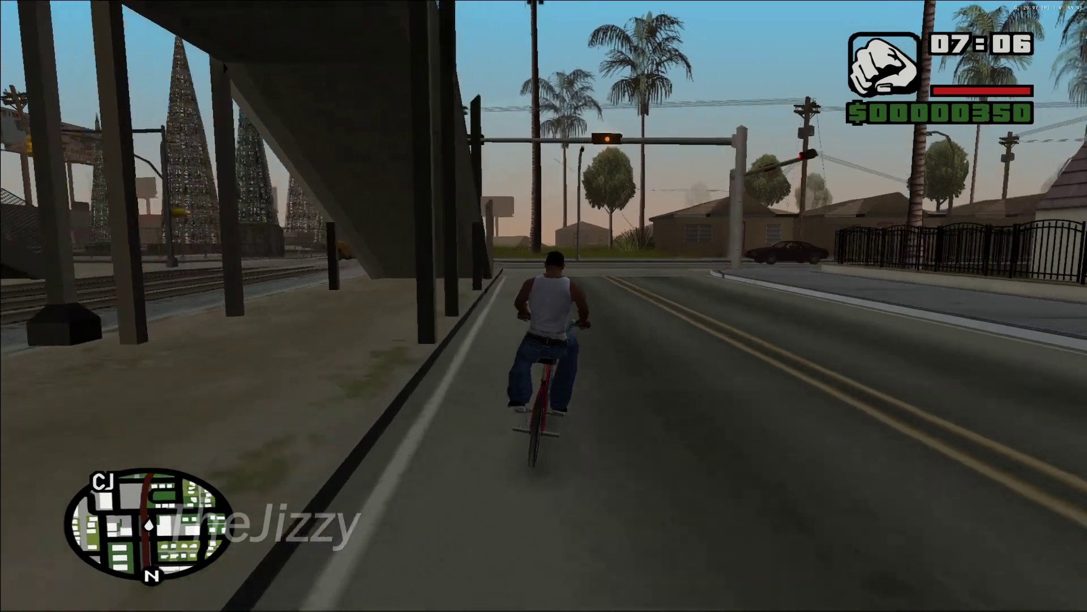
Ride the bicycle through East Los Santos, turning left at the junction by the railway tracks and right onto a following street.
key("w")
key("a")
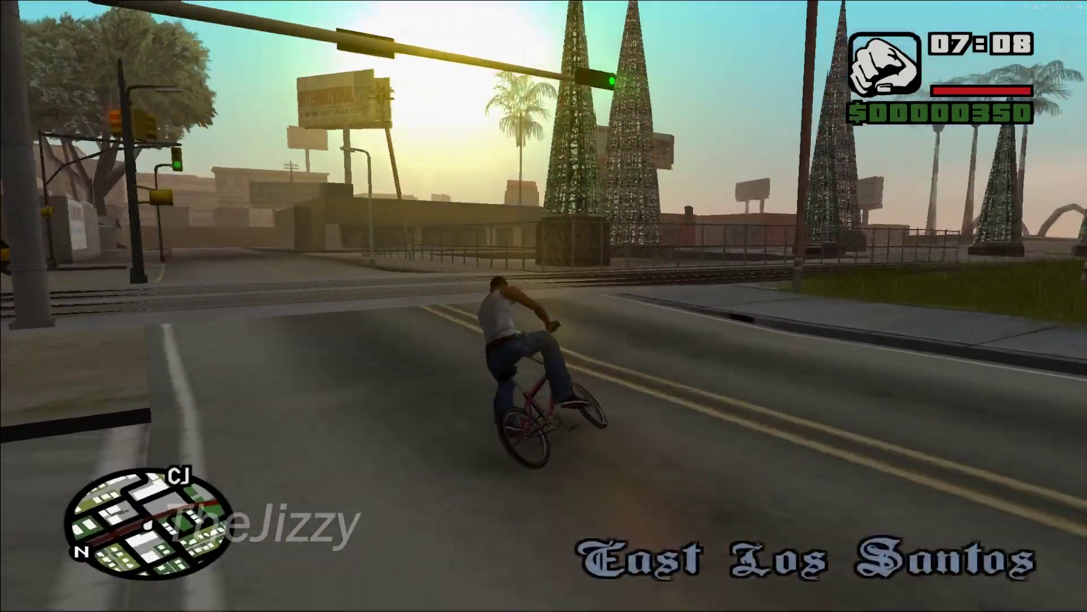
key("w")
key("a")
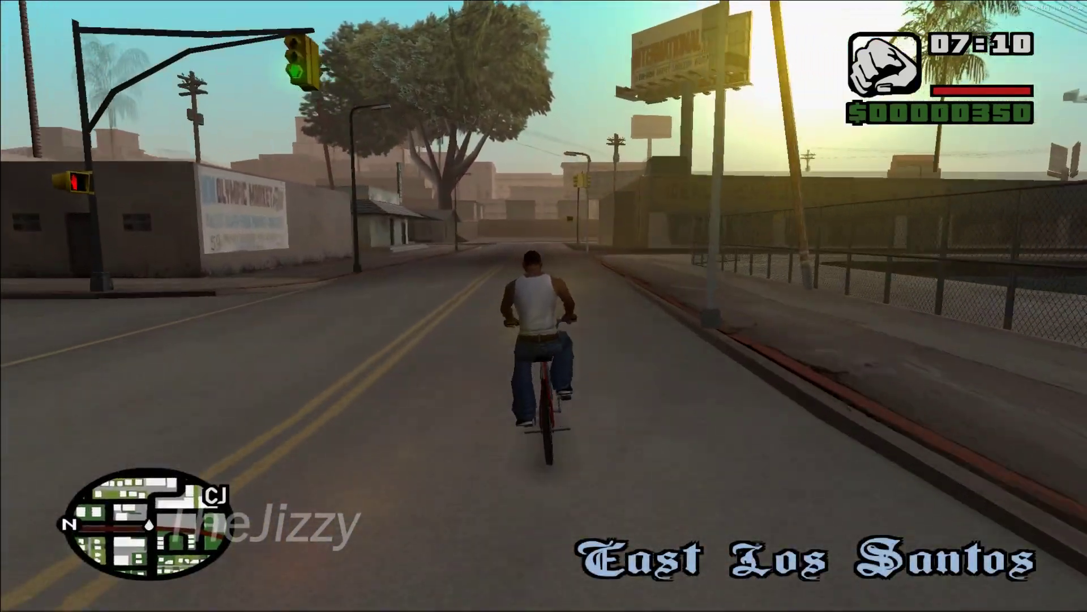
key("w")
key("d")
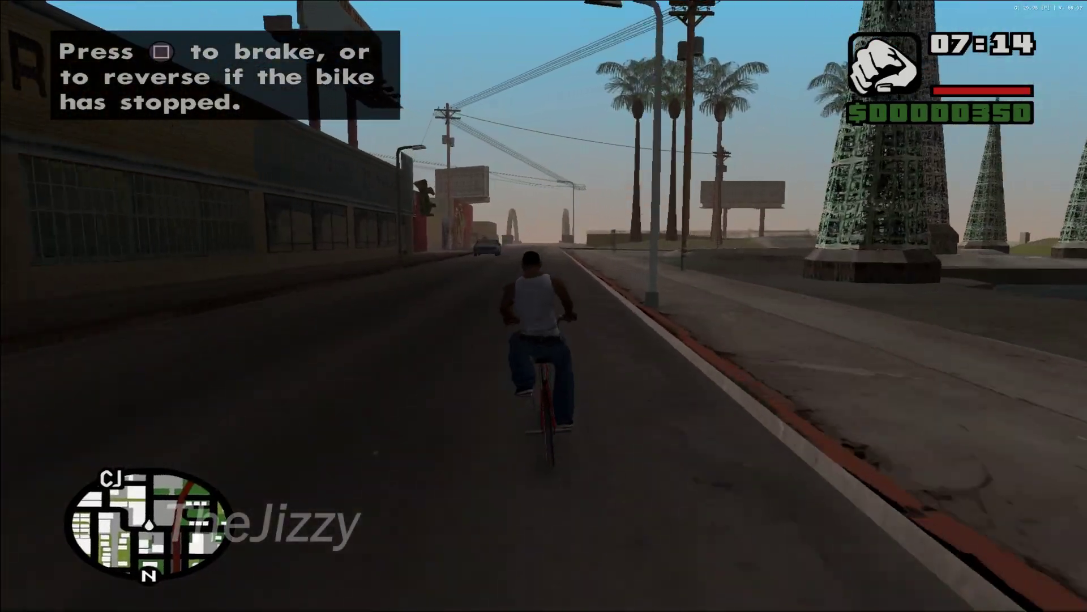
Pause the game, open its map and examine the area around East Los Santos and Jefferson and the zoomed-out region to the north.
key("Return")
key("Return")
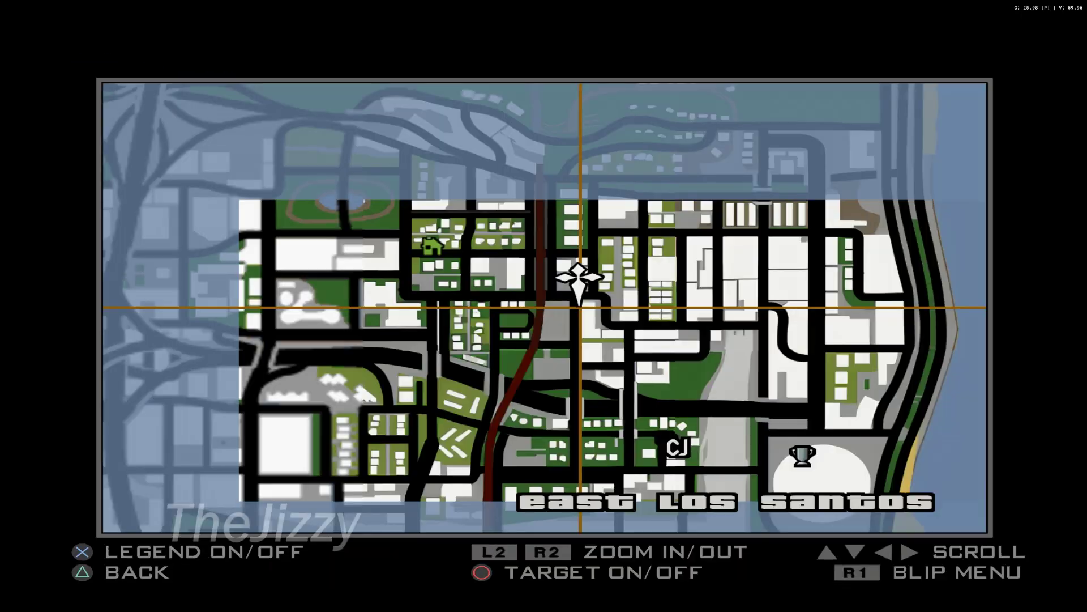
key("BackSpace")
key("Left")
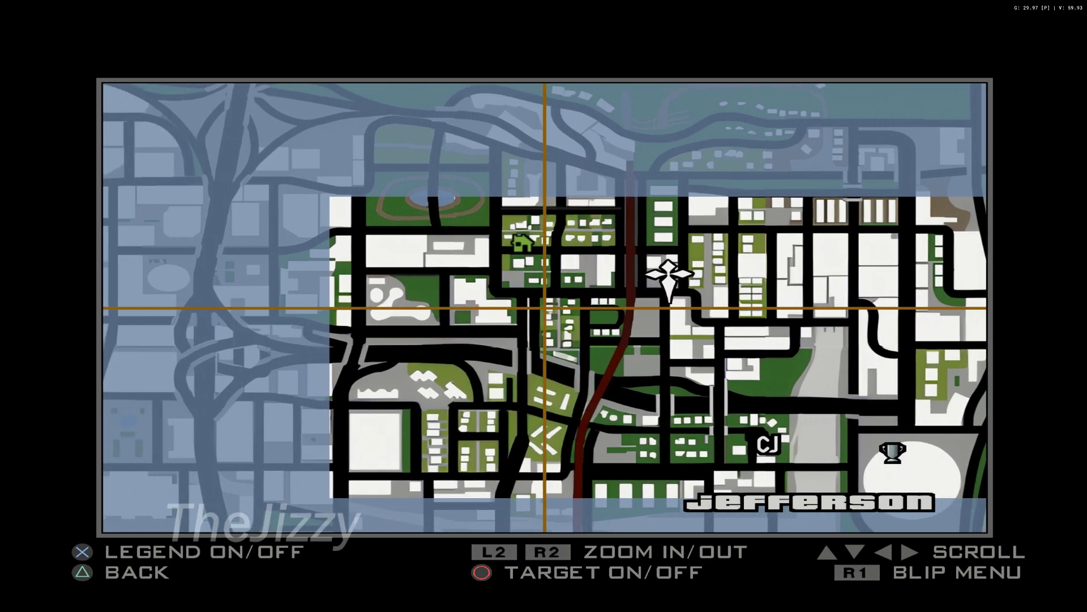
key("Right")
key("Page_Down")
key("Page_Down")
key("Up")
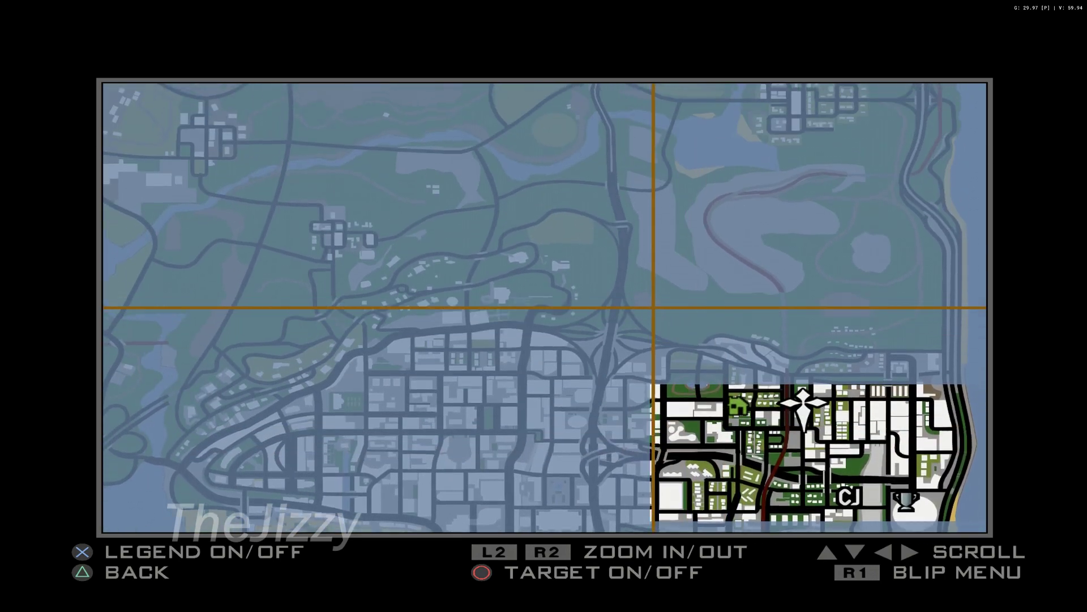